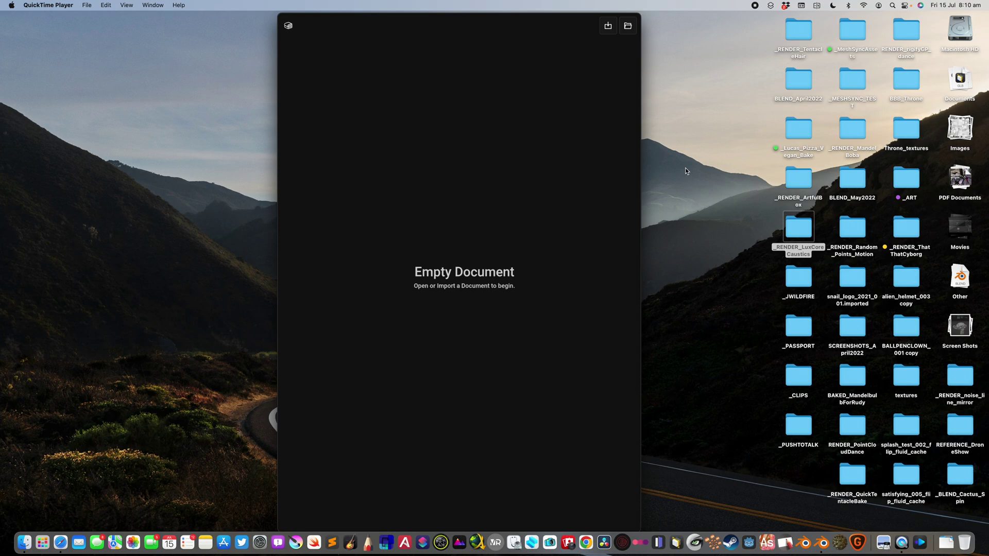
# - Bring up CozyBlanket's import file browser from the top bar
pyautogui.click(608, 26)
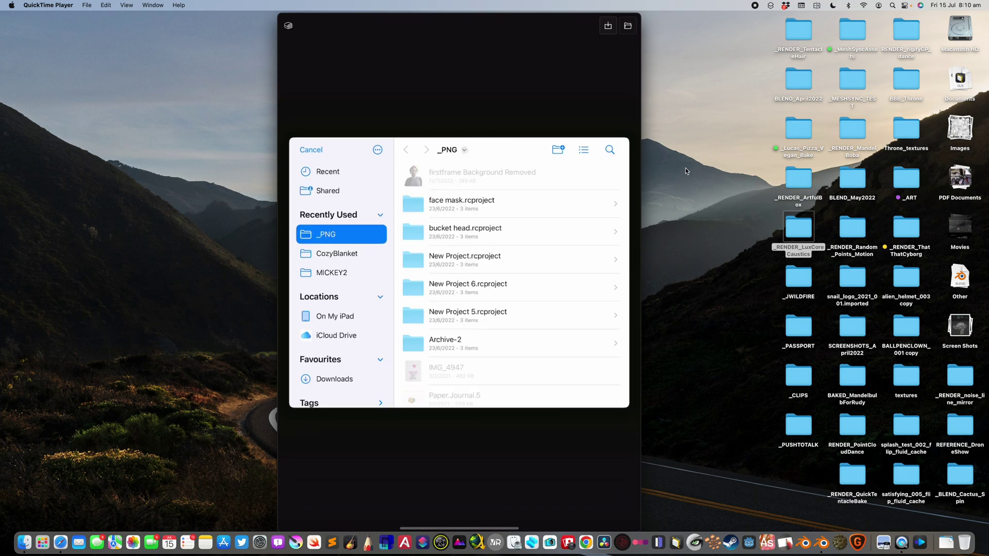
# - Import the my_handscan1 scan from the CozyBlanket folder on the iPad
pyautogui.click(336, 254)
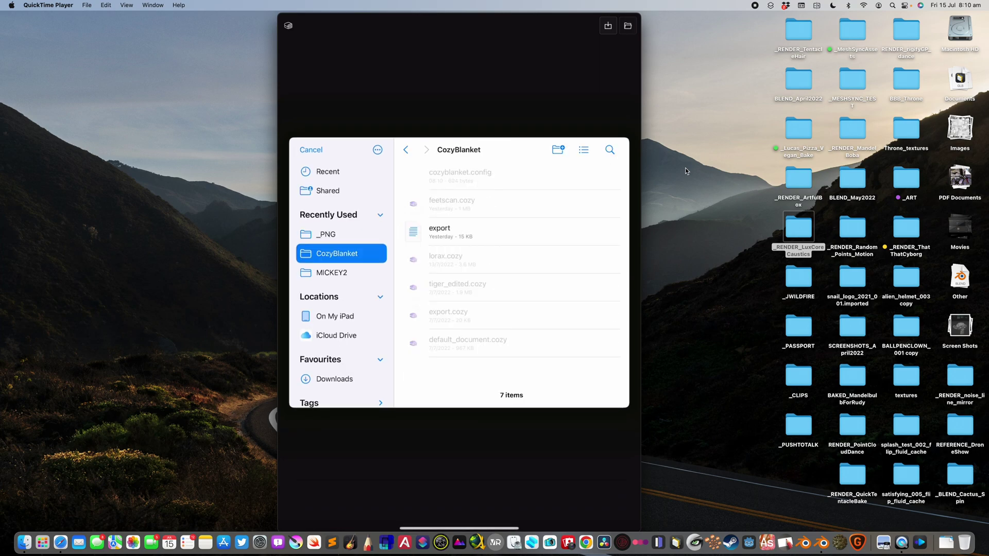
pyautogui.click(335, 316)
pyautogui.click(453, 175)
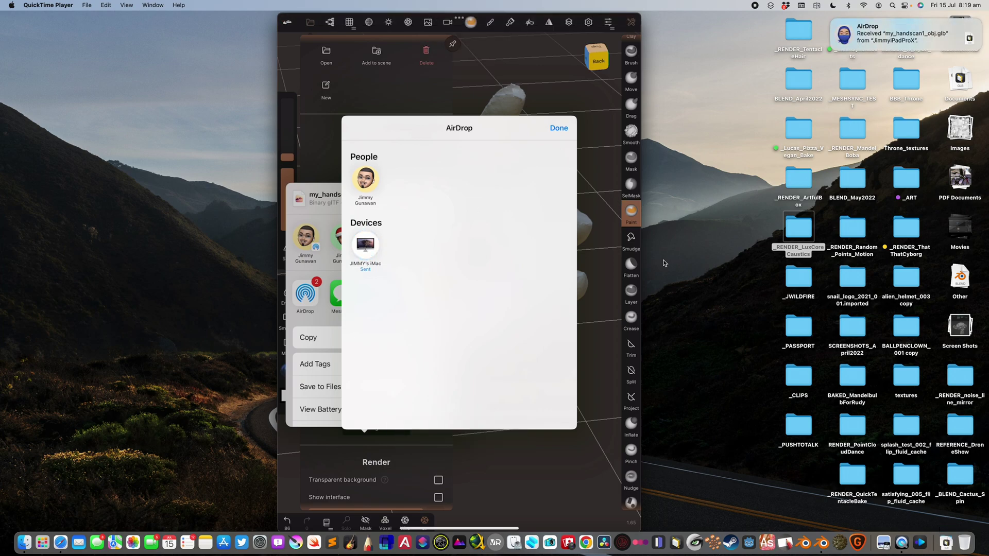
# - Start a new General scene in Blender and delete the default cube, camera and light
pyautogui.hotkey('ctrl', 'Right')
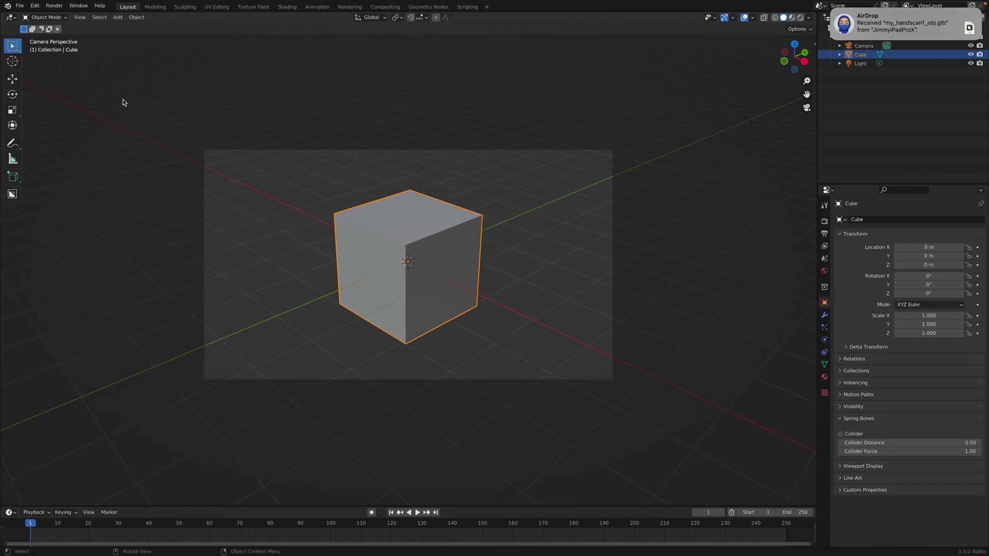
pyautogui.click(19, 5)
pyautogui.moveTo(31, 16)
pyautogui.click(111, 16)
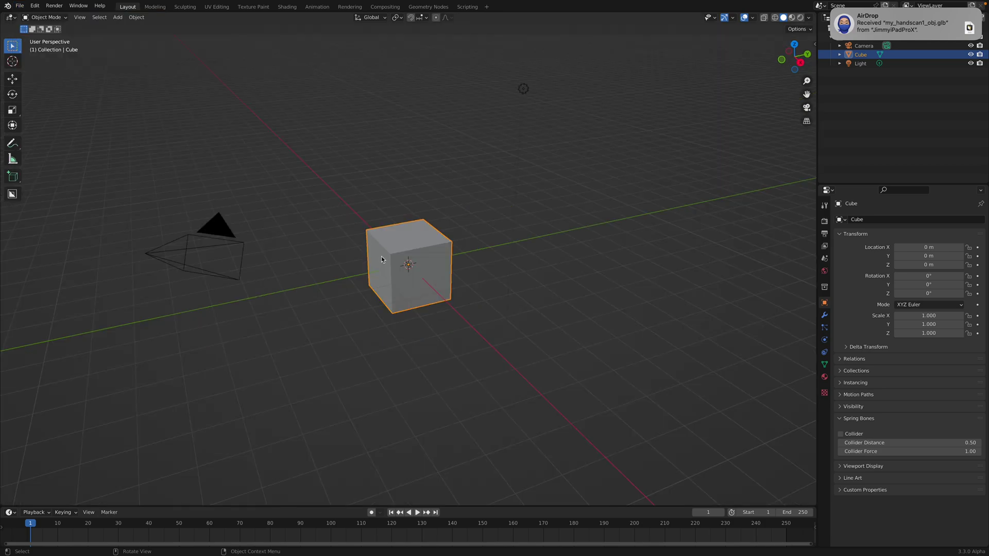
pyautogui.press('x')
pyautogui.click(360, 245)
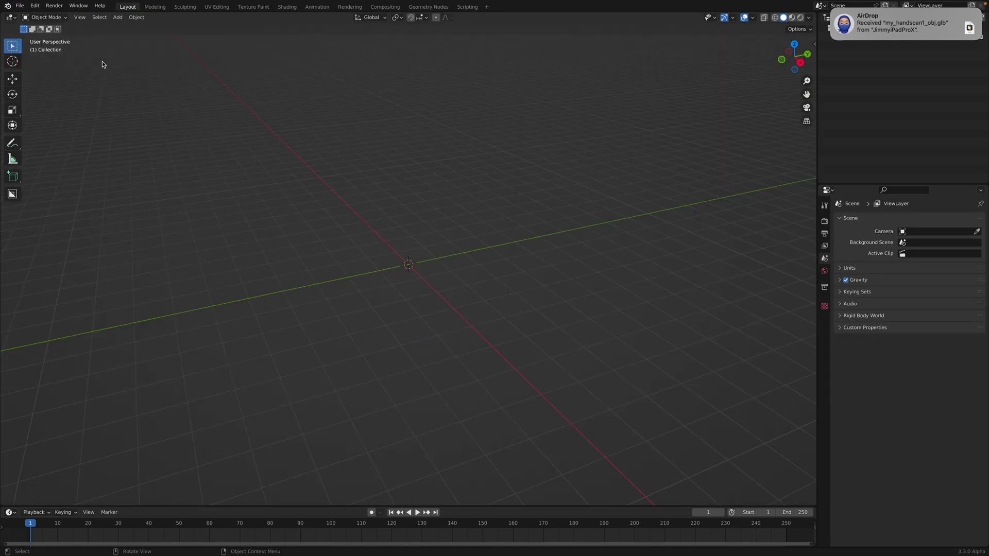
# - Import my_handscan1_obj.glb from Downloads as glTF 2.0
pyautogui.click(21, 9)
pyautogui.moveTo(56, 124)
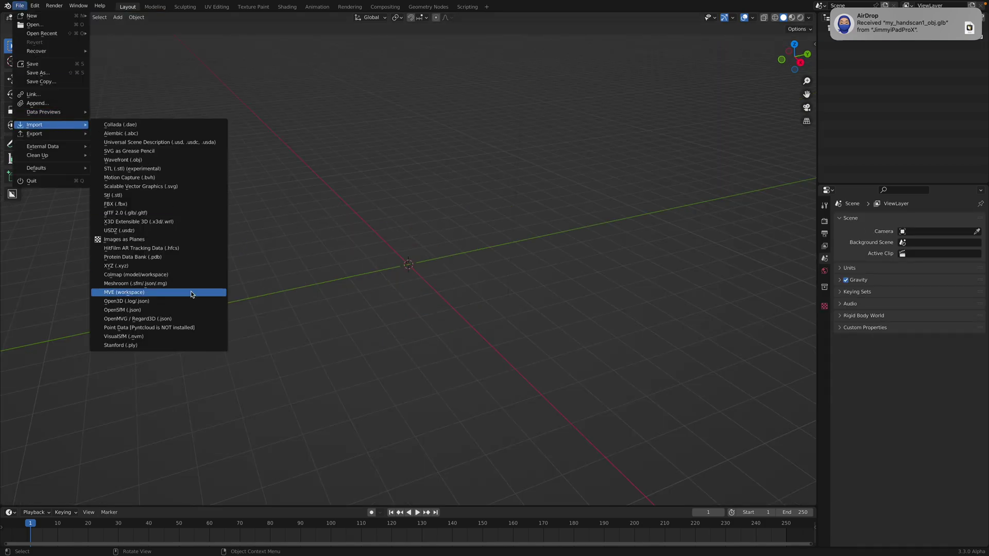
pyautogui.click(200, 213)
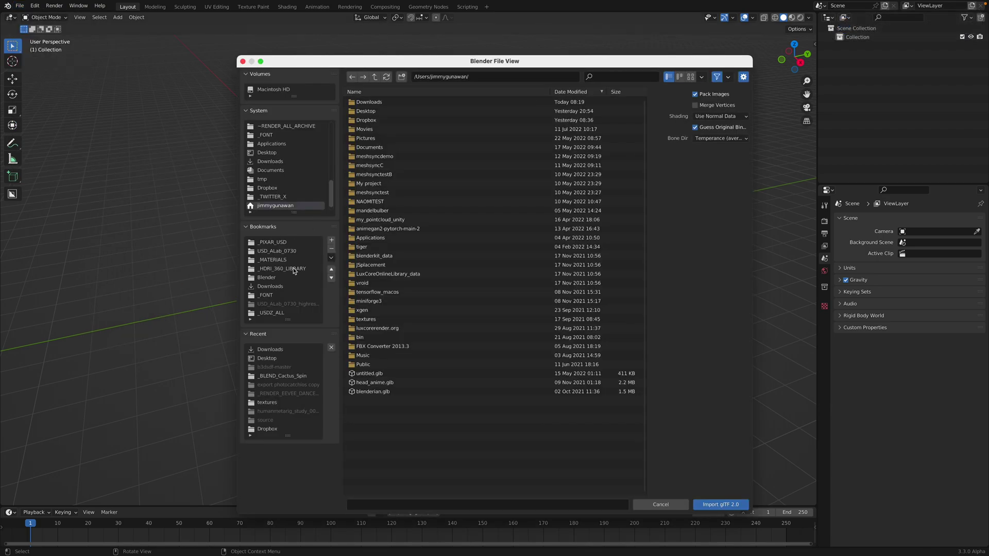
pyautogui.click(291, 163)
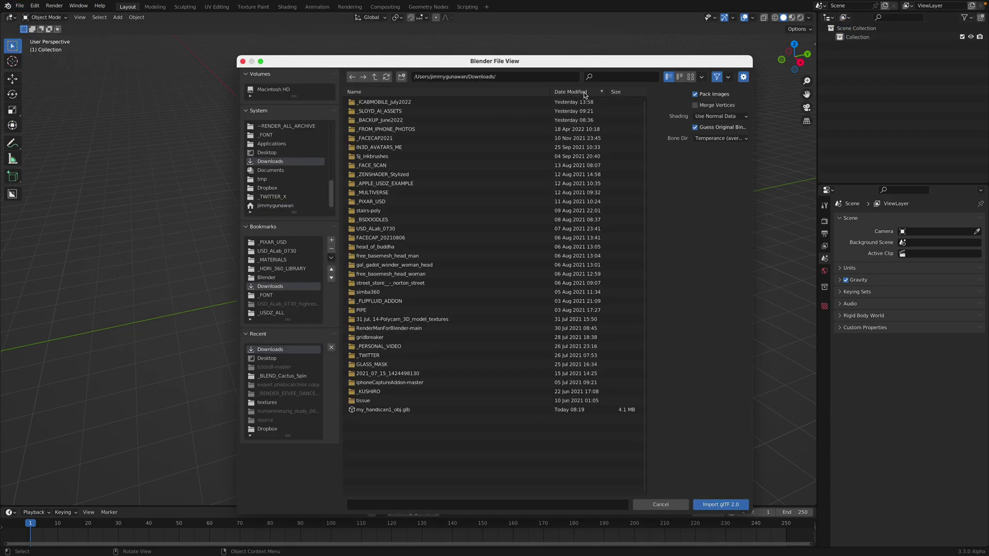
pyautogui.click(585, 93)
pyautogui.click(386, 410)
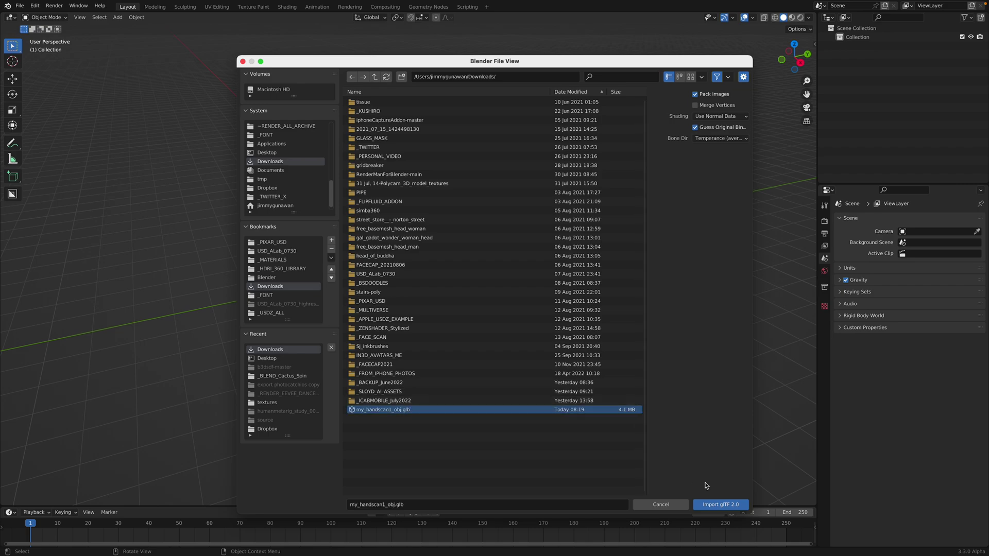
pyautogui.click(710, 505)
# - Frame the imported hand and view it straight from the front
pyautogui.press('KP_Decimal')
pyautogui.moveTo(515, 309); pyautogui.dragTo(747, 155, button='middle')
pyautogui.click(799, 63)
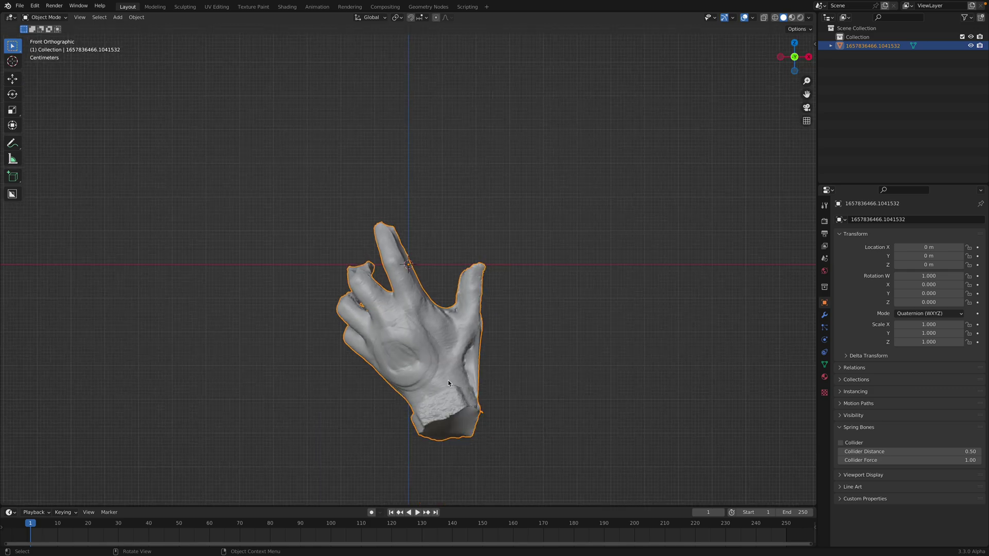
# - Save the scene as nomadhand_001.blend and raise the hand along Z above the origin
pyautogui.press('super+s')
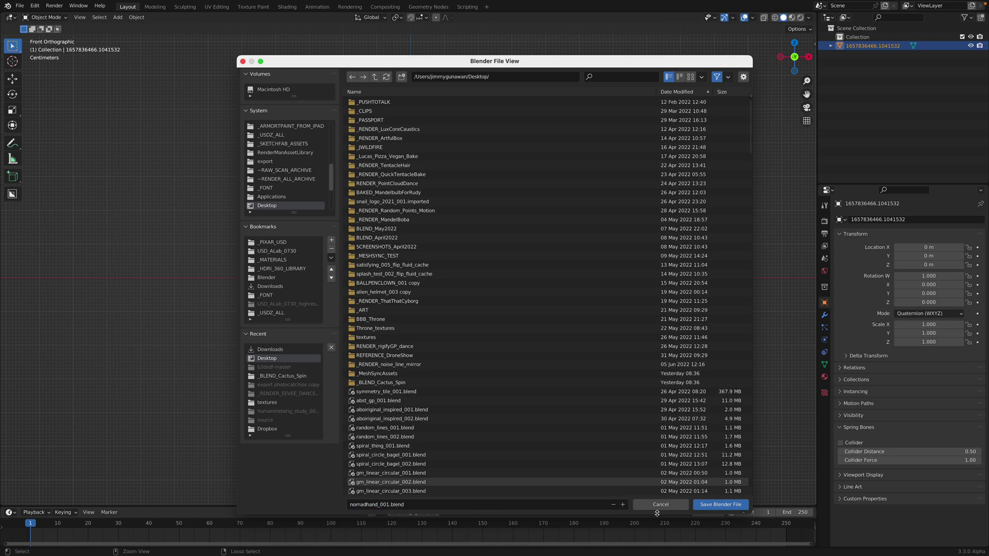
pyautogui.click(720, 504)
pyautogui.press('g')
pyautogui.press('z')
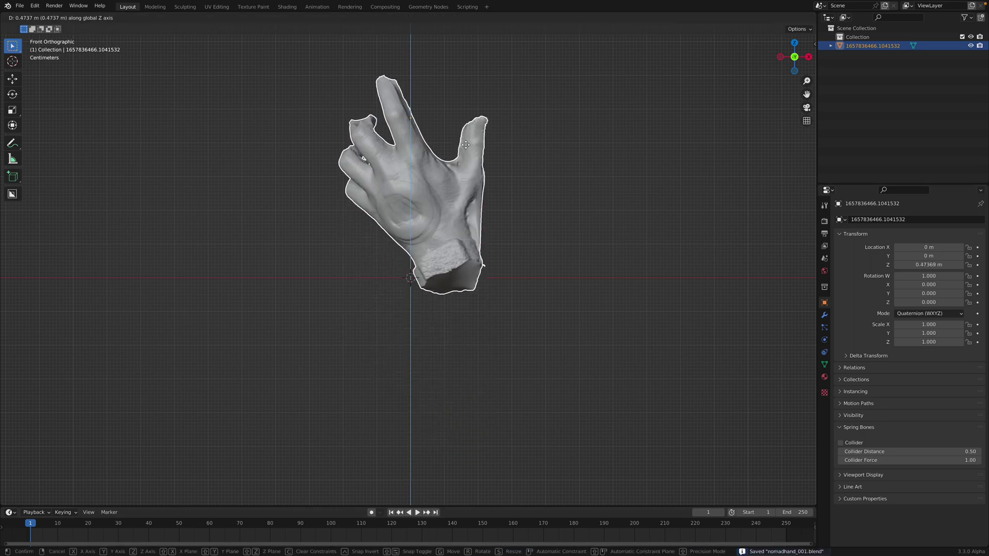
pyautogui.click(474, 160)
pyautogui.keyDown('shift'); pyautogui.moveTo(474, 160); pyautogui.dragTo(481, 190, button='middle'); pyautogui.keyUp('shift')
# - Inspect the hand in wireframe, return to solid shading, and save again
pyautogui.moveTo(543, 191); pyautogui.dragTo(440, 262, button='middle')
pyautogui.press('z')
pyautogui.press('4')
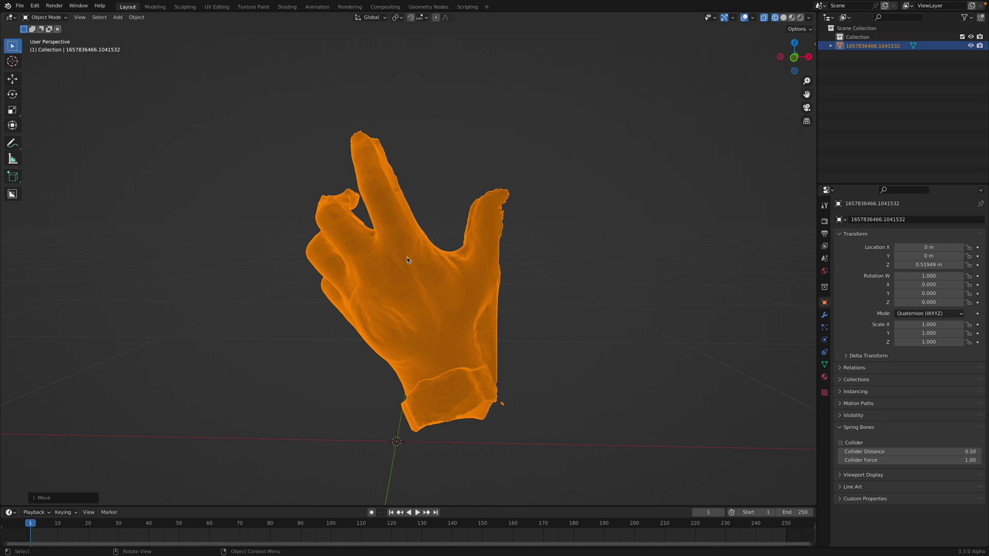
pyautogui.press('z')
pyautogui.click(434, 259)
pyautogui.hotkey('ctrl', 's')
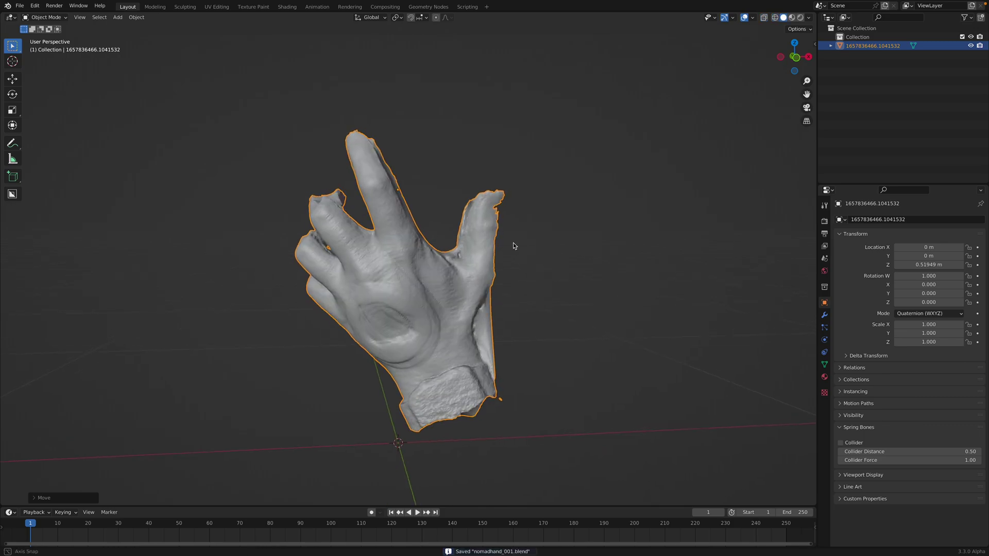
# - Split the 3D view and turn the top half into a Shader Editor showing the hand's material nodes
pyautogui.moveTo(813, 14); pyautogui.dragTo(483, 233)
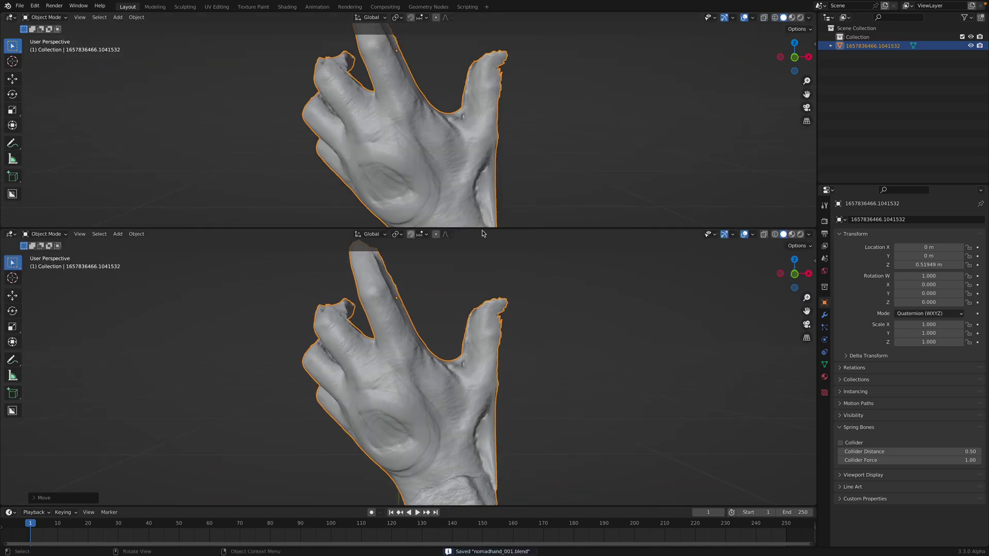
pyautogui.click(823, 378)
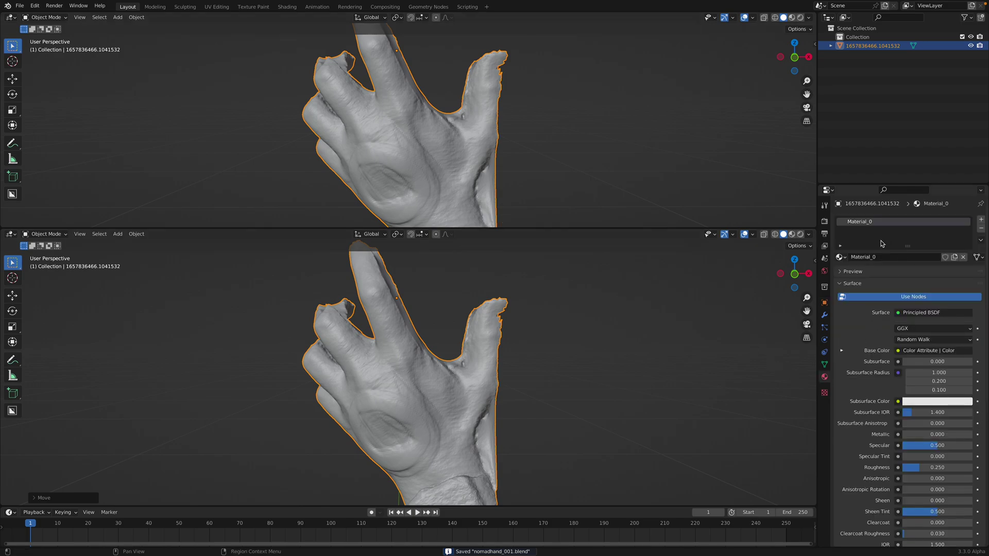
pyautogui.click(10, 17)
pyautogui.click(42, 110)
pyautogui.press('Home')
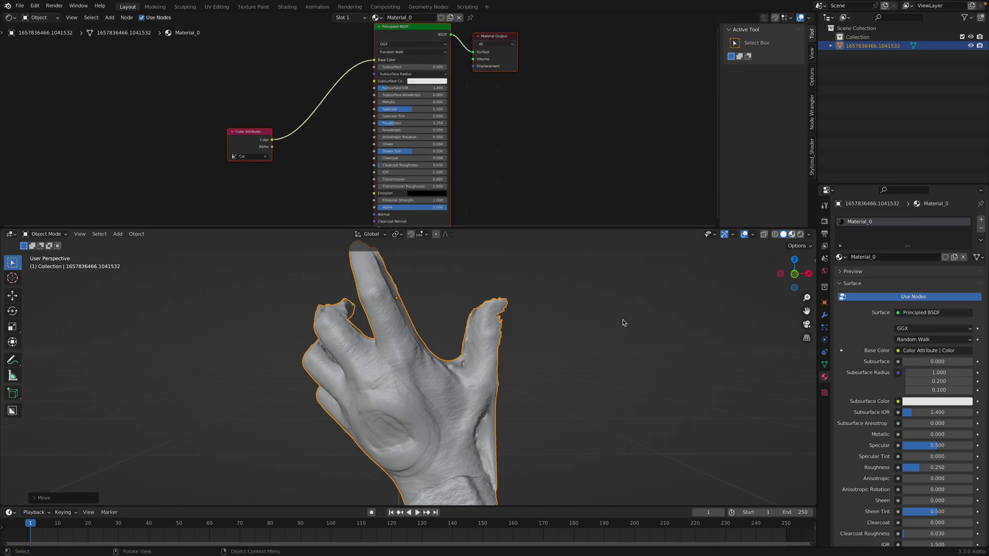
# - Show the hand in Material Preview with its painted vertex colours
pyautogui.press('z')
pyautogui.click(589, 325)
pyautogui.hotkey('alt', 'a')
pyautogui.moveTo(589, 326)
pyautogui.mouseDown(button='middle')
pyautogui.moveTo(632, 325)
pyautogui.moveTo(584, 338)
pyautogui.moveTo(541, 330)
pyautogui.mouseUp(button='middle')
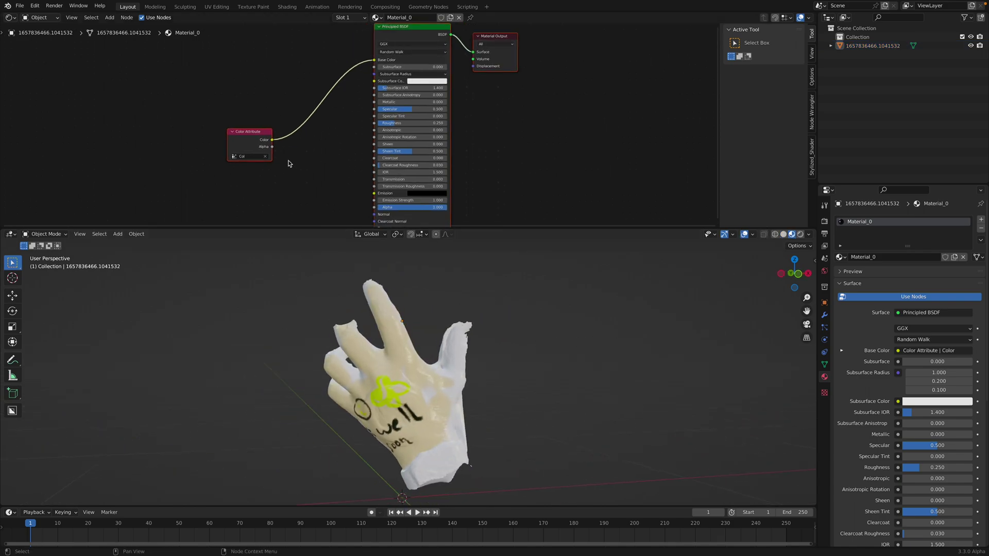
# - Duplicate the Color Attribute node and set the copy to Col.001
pyautogui.moveTo(251, 122); pyautogui.dragTo(245, 59)
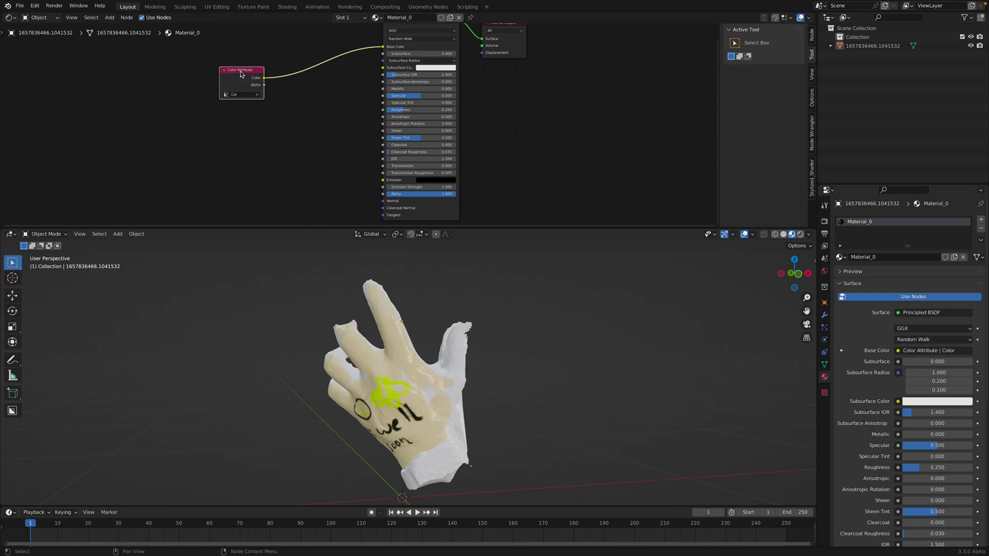
pyautogui.hotkey('shift', 'd')
pyautogui.scroll(1, 237, 131)
pyautogui.click(204, 155)
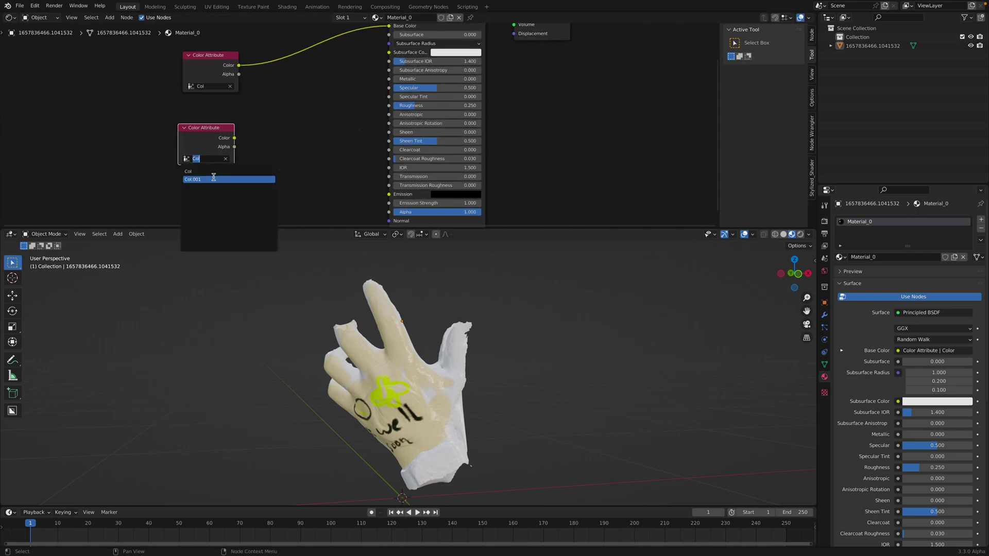
pyautogui.click(221, 167)
pyautogui.moveTo(211, 137)
pyautogui.mouseDown()
pyautogui.moveTo(202, 127)
pyautogui.moveTo(201, 141)
pyautogui.mouseUp()
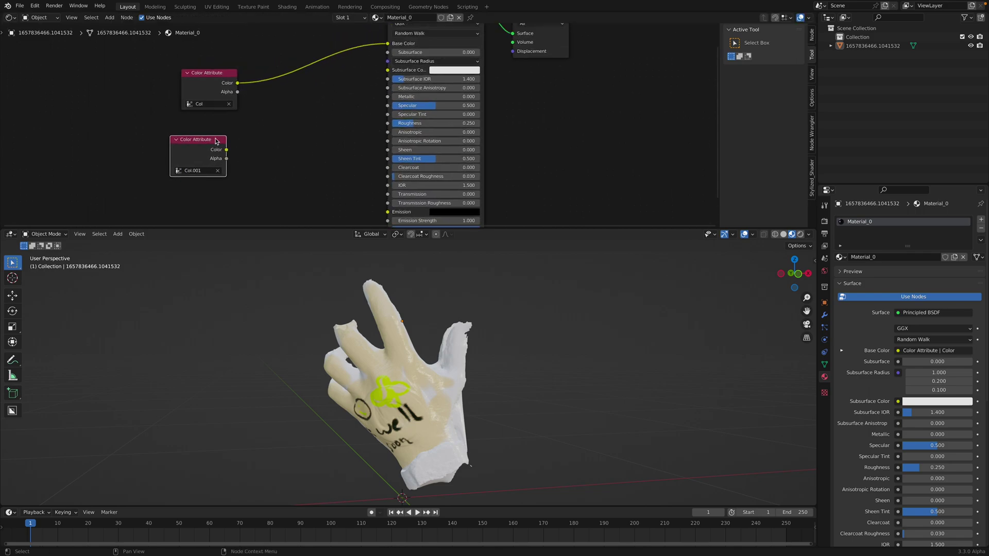
# - Add a Separate Color node fed by Col.001 and link its Red output to Metallic
pyautogui.hotkey('shift', 'a')
pyautogui.click(273, 127)
pyautogui.write('se')
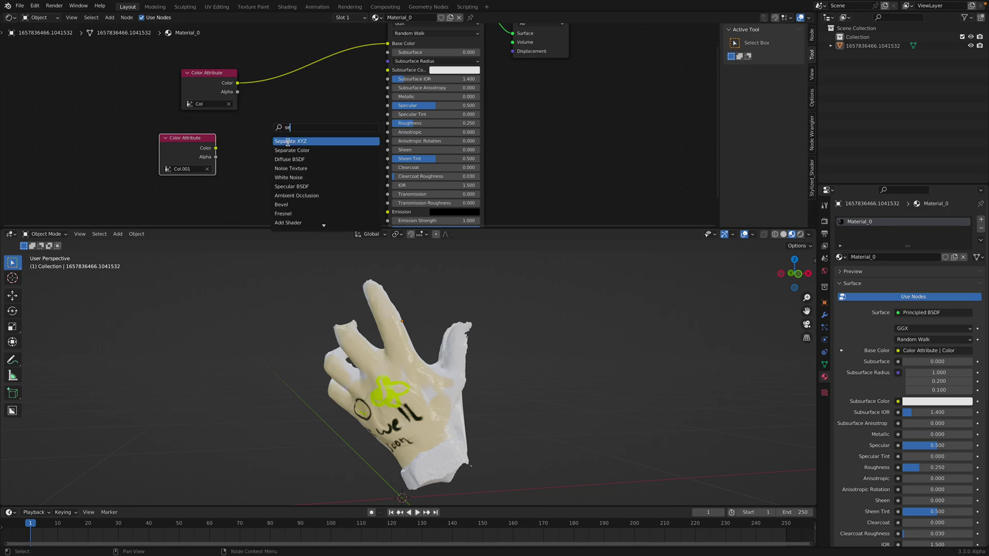
pyautogui.click(288, 150)
pyautogui.click(281, 140)
pyautogui.moveTo(215, 148); pyautogui.dragTo(262, 169)
pyautogui.moveTo(318, 128); pyautogui.dragTo(388, 97)
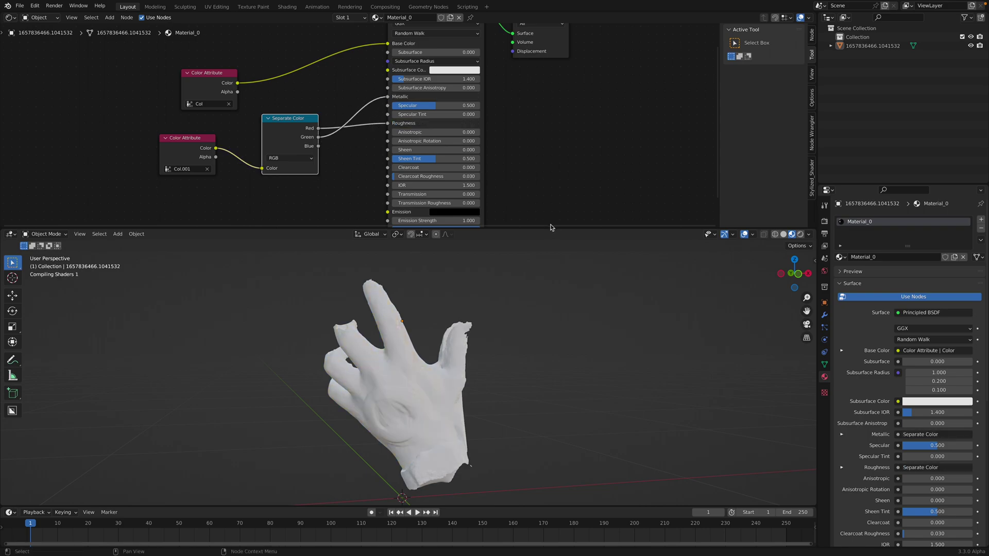
# - Save the blend file, enlarge the 3D view, and select the hand
pyautogui.moveTo(494, 329)
pyautogui.mouseDown(button='middle')
pyautogui.moveTo(463, 350)
pyautogui.moveTo(506, 329)
pyautogui.moveTo(532, 287)
pyautogui.moveTo(517, 321)
pyautogui.moveTo(445, 370)
pyautogui.moveTo(459, 372)
pyautogui.moveTo(504, 320)
pyautogui.mouseUp(button='middle')
pyautogui.hotkey('ctrl', 's')
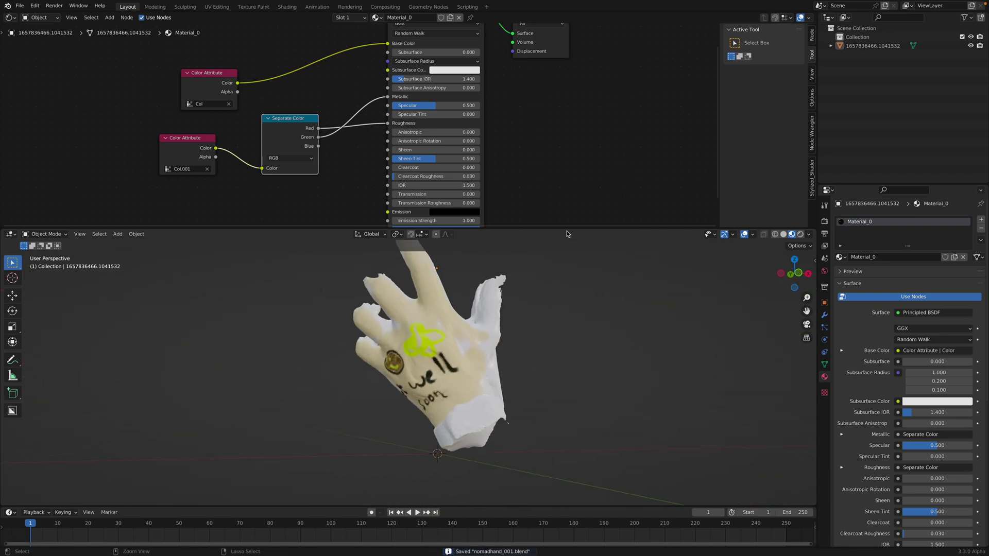
pyautogui.moveTo(566, 229); pyautogui.dragTo(566, 130)
pyautogui.moveTo(463, 309); pyautogui.dragTo(381, 304, button='middle')
pyautogui.click(422, 309)
# - Switch the hand into Vertex Paint mode
pyautogui.click(54, 136)
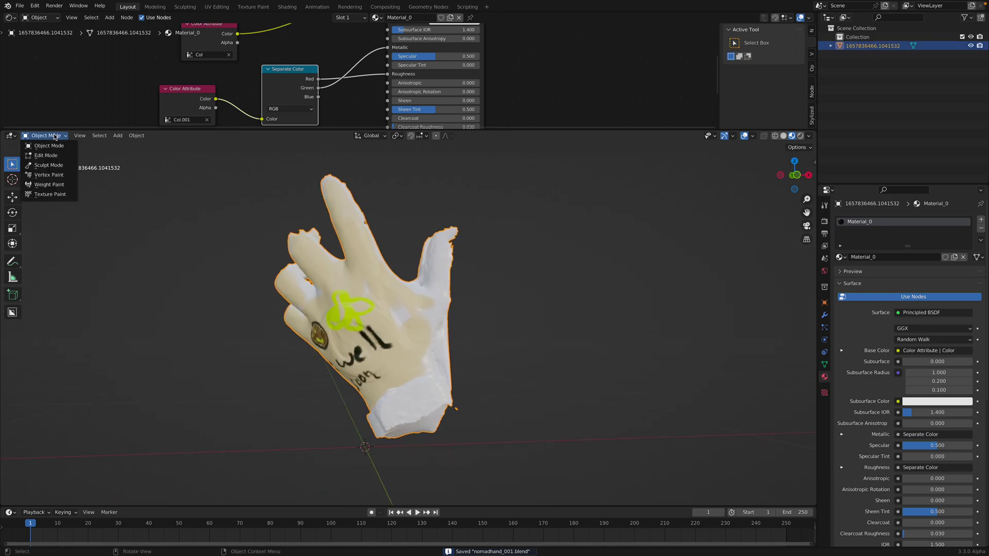
pyautogui.click(64, 176)
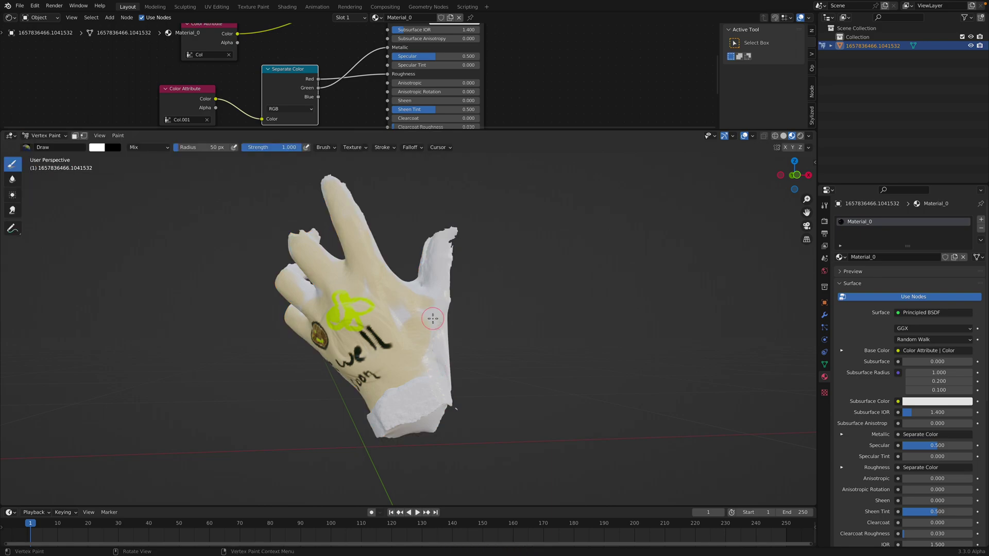
pyautogui.scroll(2, 433, 319)
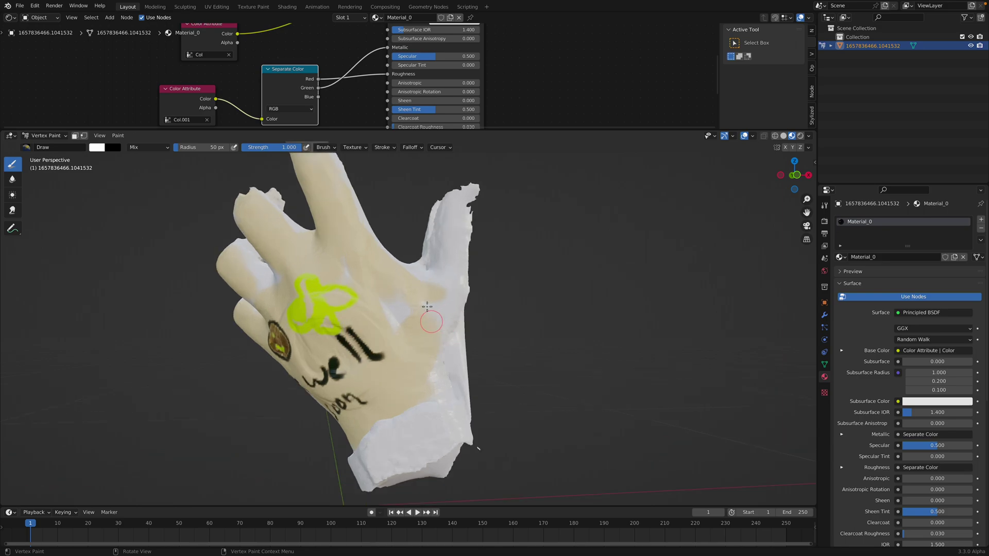
# - Set the brush to red with a 108 px radius and show the mesh data properties
pyautogui.rightClick(400, 292)
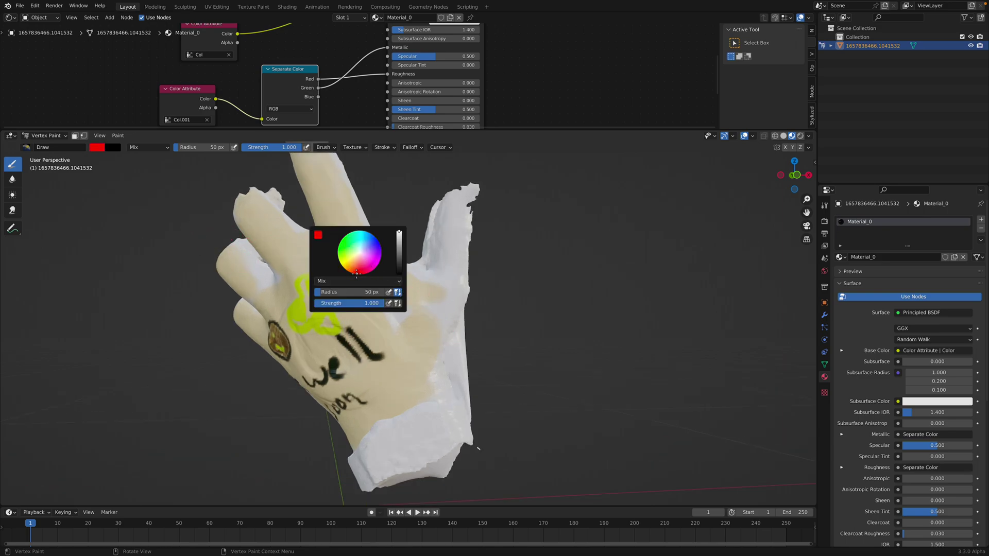
pyautogui.moveTo(401, 292); pyautogui.dragTo(428, 299, button='middle')
pyautogui.moveTo(425, 341); pyautogui.dragTo(355, 279, button='middle')
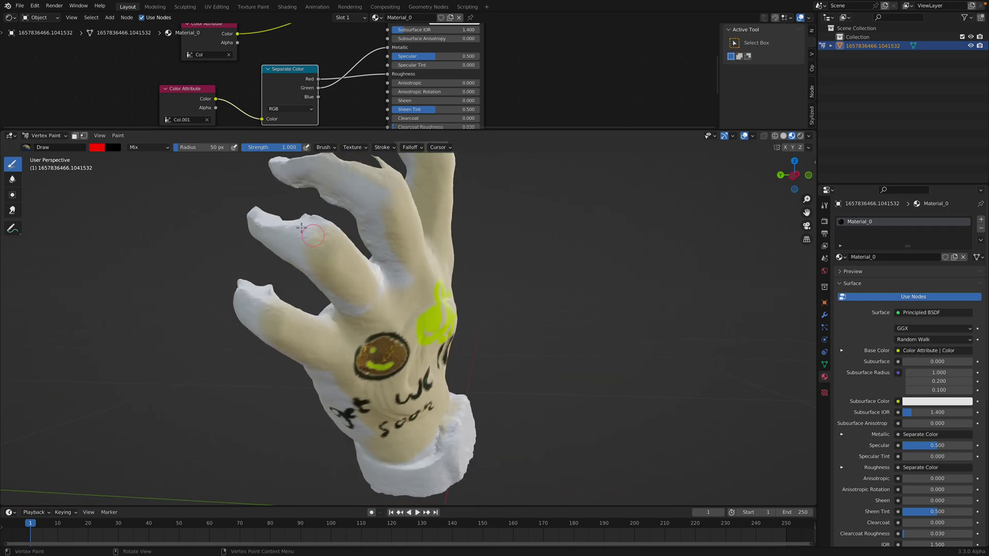
pyautogui.moveTo(312, 235); pyautogui.dragTo(267, 288, button='middle')
pyautogui.moveTo(204, 147); pyautogui.dragTo(214, 148)
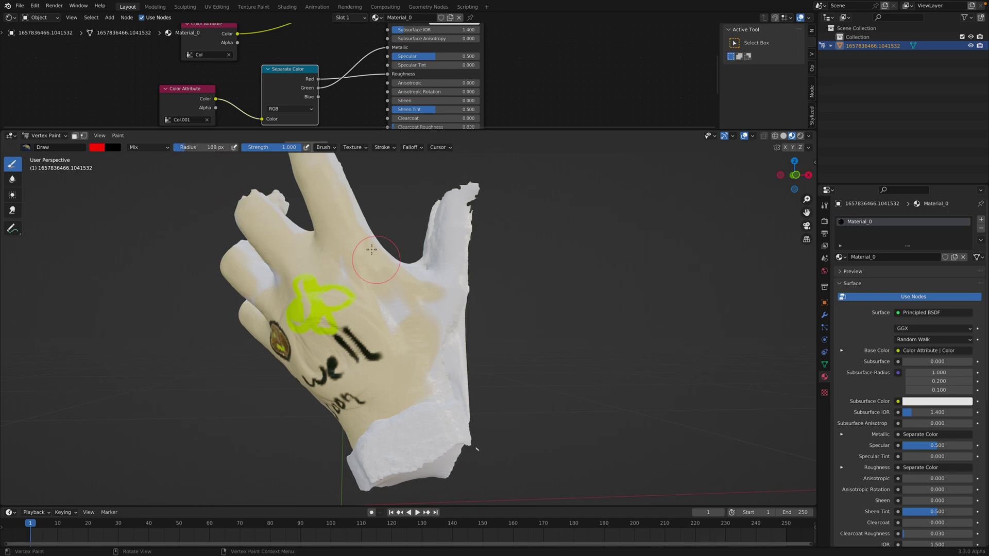
pyautogui.click(825, 365)
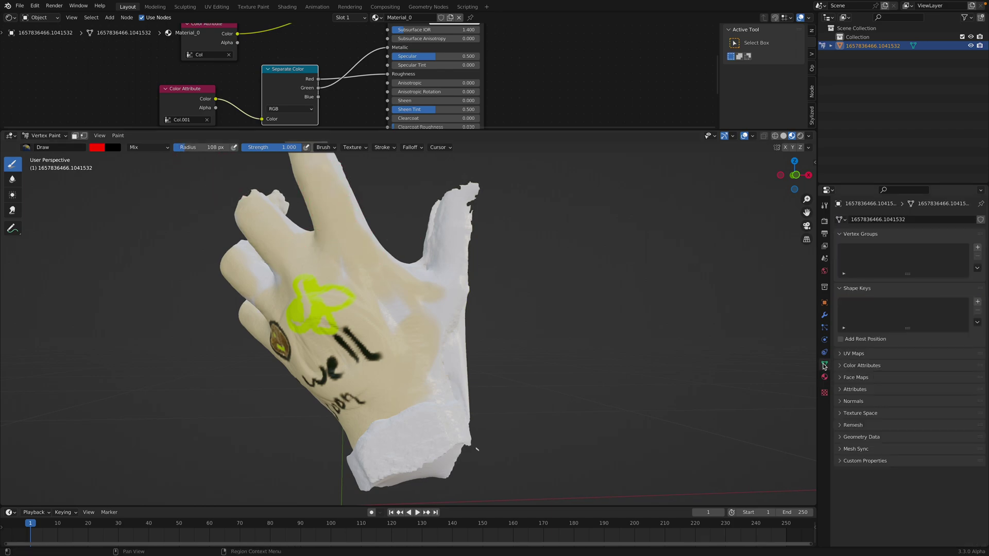
# - Make Col the active colour attribute to paint on
pyautogui.click(824, 315)
pyautogui.click(824, 364)
pyautogui.click(844, 365)
pyautogui.click(874, 382)
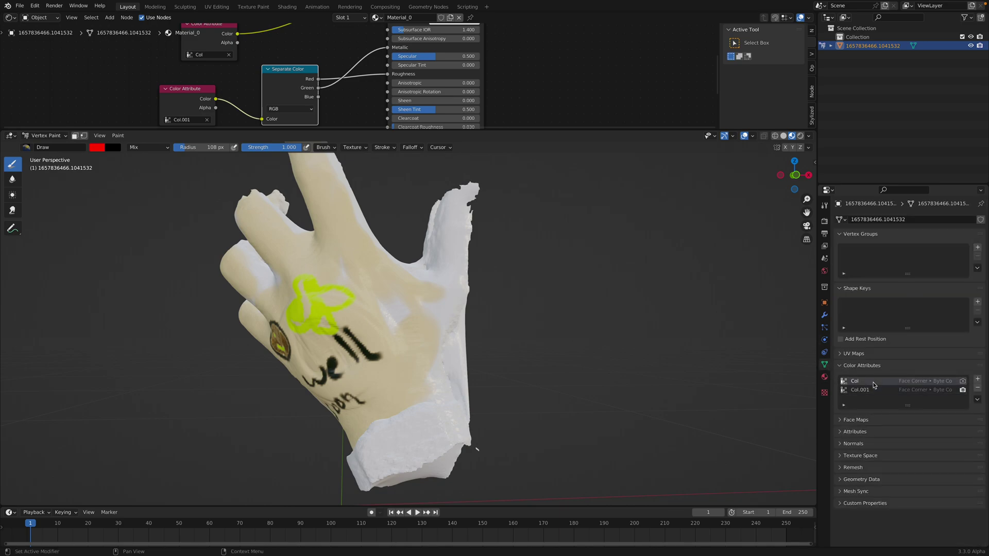
# - Paint red patches on the side of the hand and the leftmost finger
pyautogui.moveTo(448, 330)
pyautogui.mouseDown()
pyautogui.moveTo(425, 299)
pyautogui.moveTo(432, 322)
pyautogui.mouseUp()
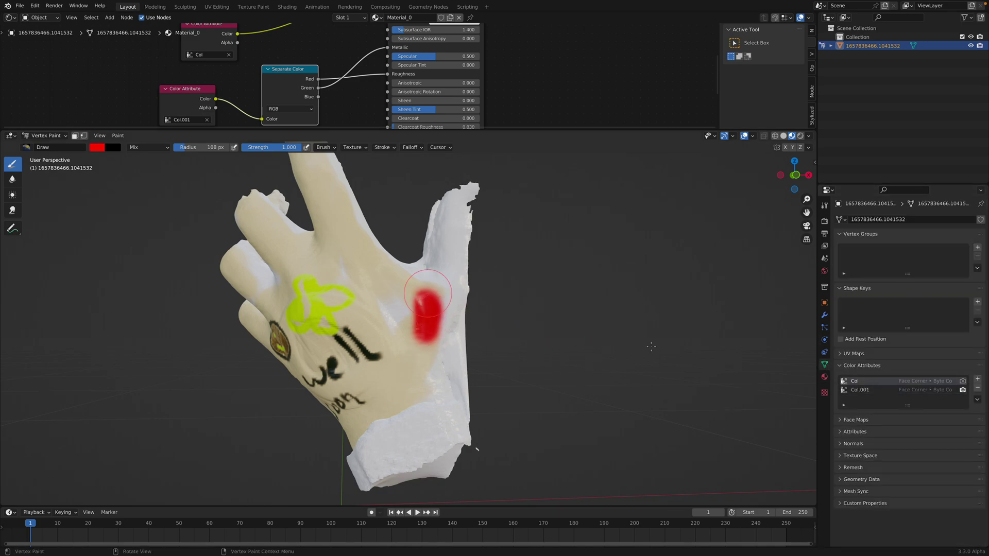
pyautogui.moveTo(448, 278)
pyautogui.mouseDown(button='middle')
pyautogui.moveTo(387, 309)
pyautogui.moveTo(396, 285)
pyautogui.moveTo(373, 301)
pyautogui.moveTo(381, 291)
pyautogui.mouseUp(button='middle')
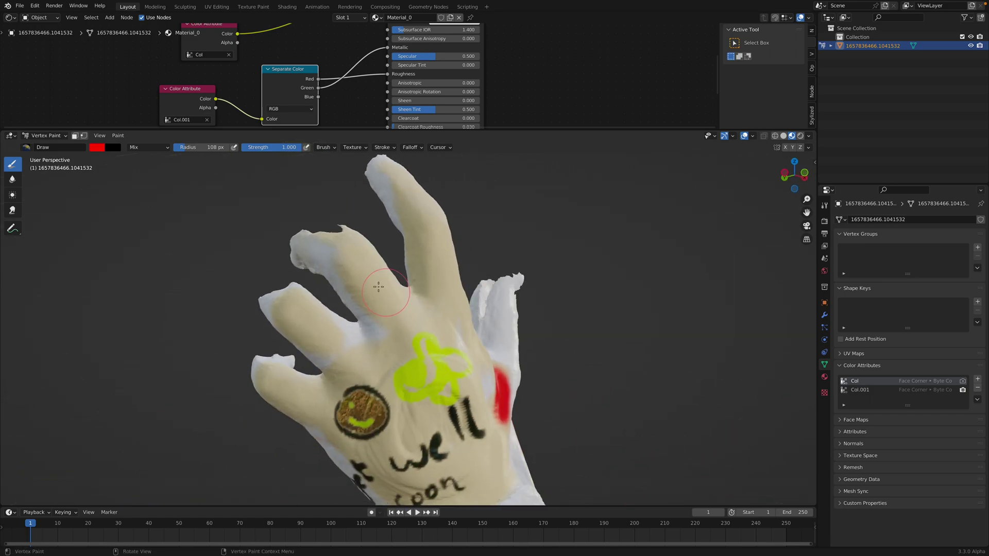
pyautogui.moveTo(384, 291); pyautogui.dragTo(348, 253)
pyautogui.moveTo(323, 328); pyautogui.dragTo(291, 308)
# - Paint green strokes along the middle finger and down the thumb
pyautogui.rightClick(388, 249)
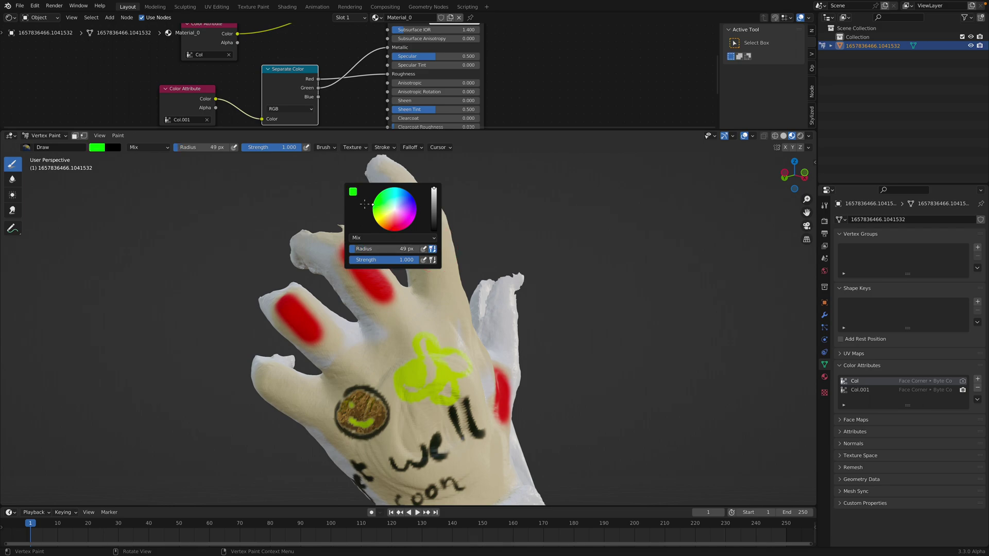
pyautogui.moveTo(391, 267); pyautogui.dragTo(415, 305, button='middle')
pyautogui.moveTo(415, 304); pyautogui.dragTo(389, 249)
pyautogui.moveTo(390, 248)
pyautogui.mouseDown(button='middle')
pyautogui.moveTo(432, 322)
pyautogui.moveTo(426, 362)
pyautogui.mouseUp(button='middle')
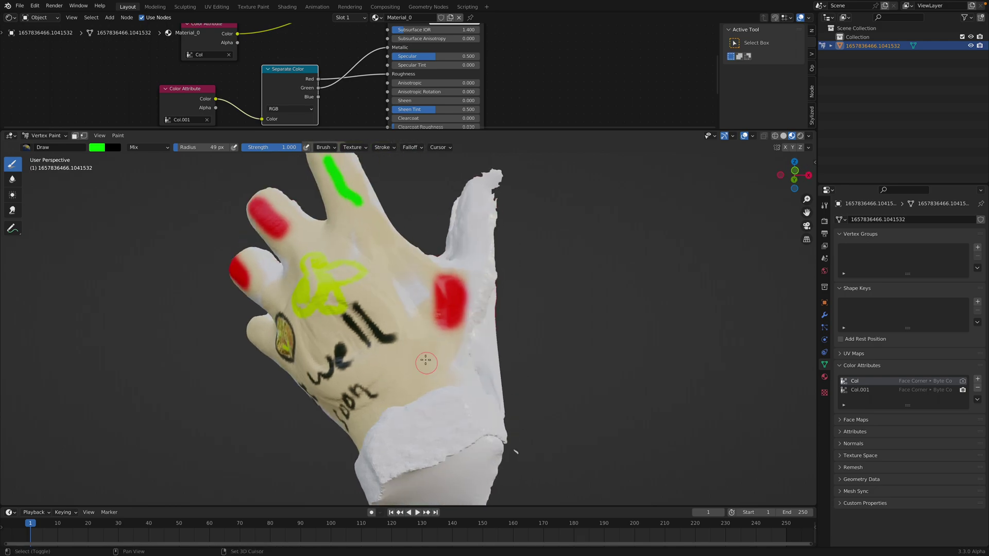
pyautogui.scroll(2, 425, 362)
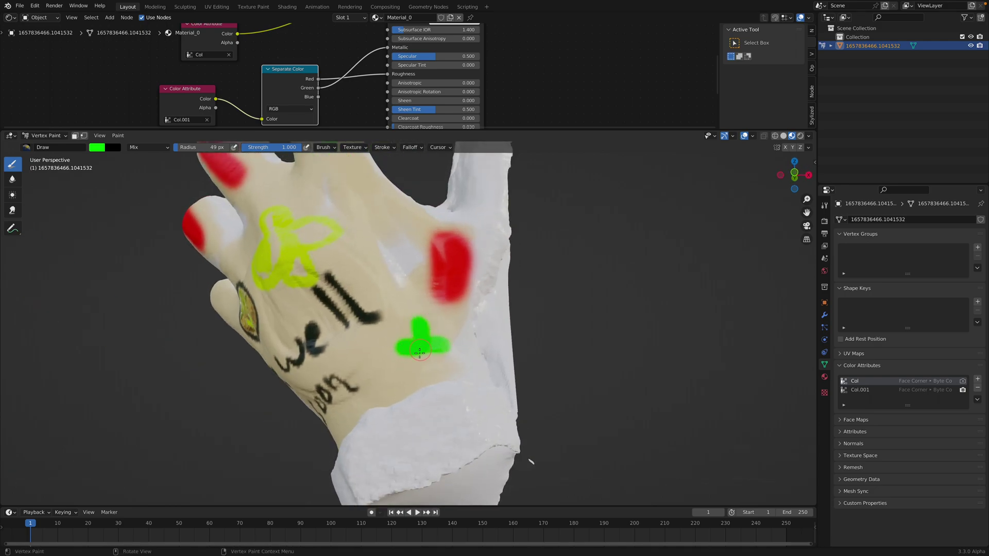
pyautogui.scroll(-3, 424, 351)
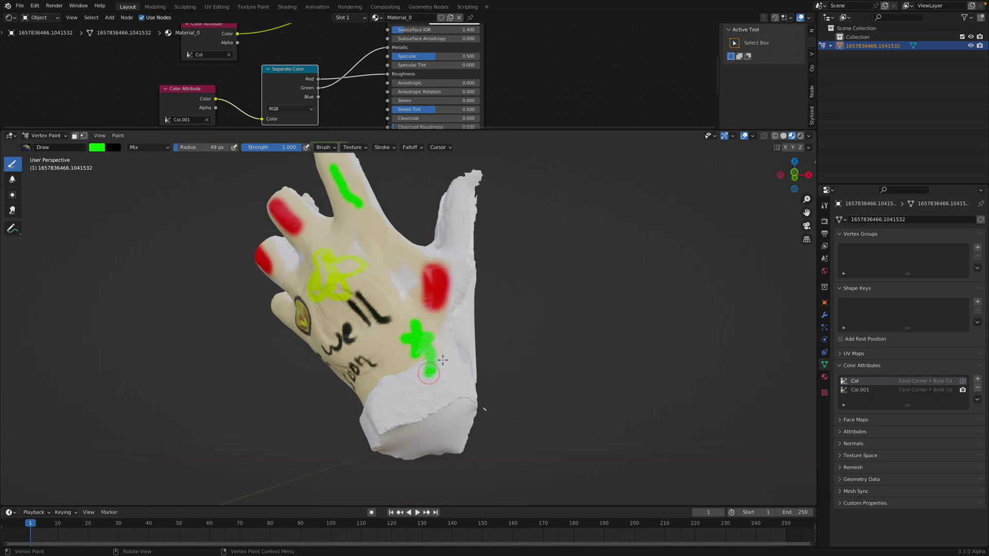
pyautogui.moveTo(429, 372); pyautogui.dragTo(437, 263, button='middle')
pyautogui.moveTo(438, 264); pyautogui.dragTo(420, 322)
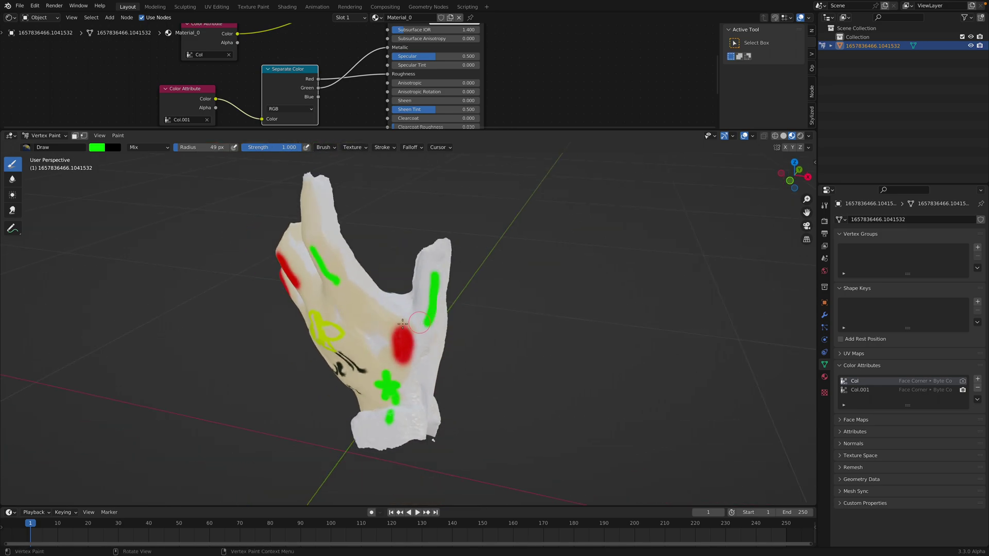
pyautogui.moveTo(402, 324)
pyautogui.mouseDown(button='middle')
pyautogui.moveTo(329, 324)
pyautogui.moveTo(448, 308)
pyautogui.mouseUp(button='middle')
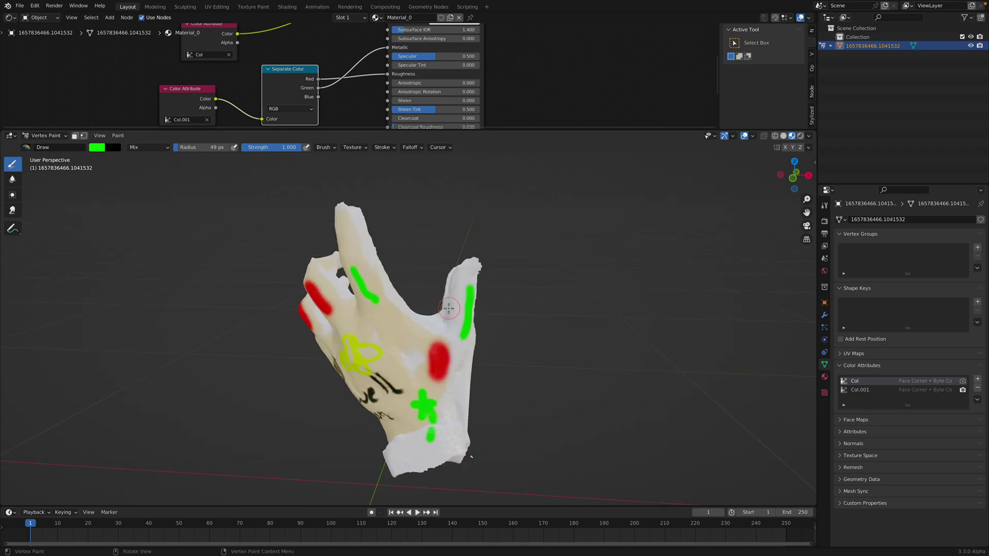
# - Pick the Blur brush, then switch the hand into Sculpt Mode
pyautogui.click(12, 181)
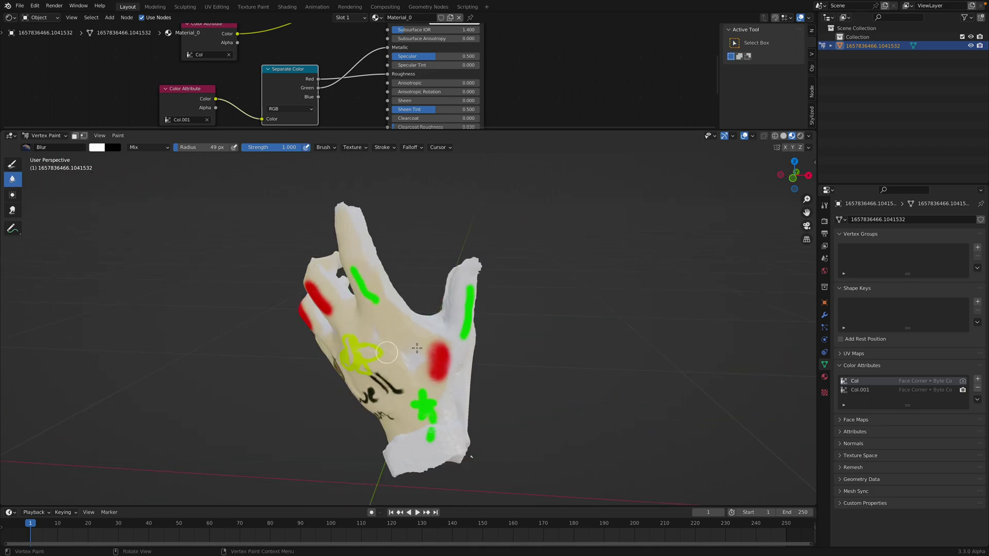
pyautogui.moveTo(386, 353); pyautogui.dragTo(453, 346, button='middle')
pyautogui.click(39, 136)
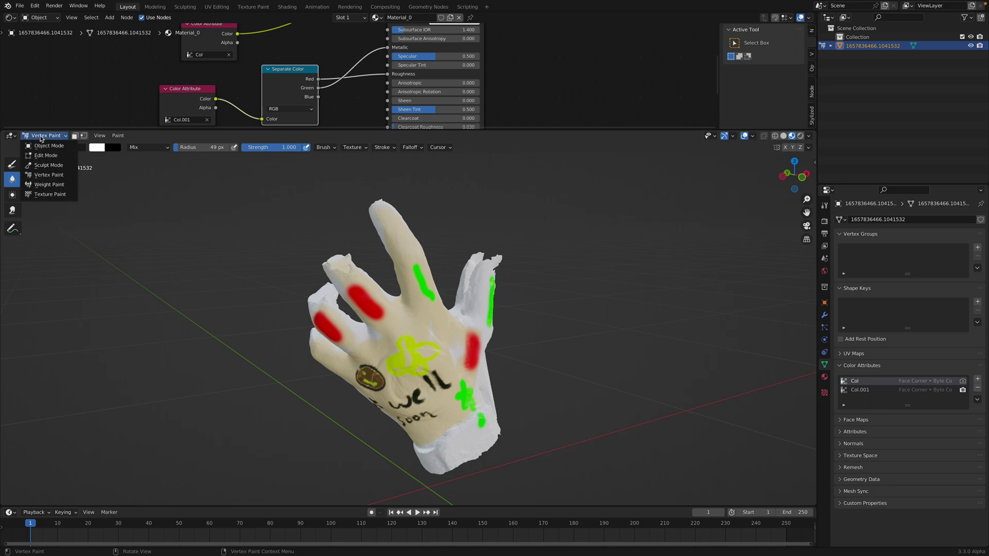
pyautogui.click(48, 165)
# - Enlarge the 3D view, widen the toolbar, and select the sculpt Paint brush
pyautogui.moveTo(155, 130); pyautogui.dragTo(154, 81)
pyautogui.moveTo(23, 145); pyautogui.dragTo(103, 149)
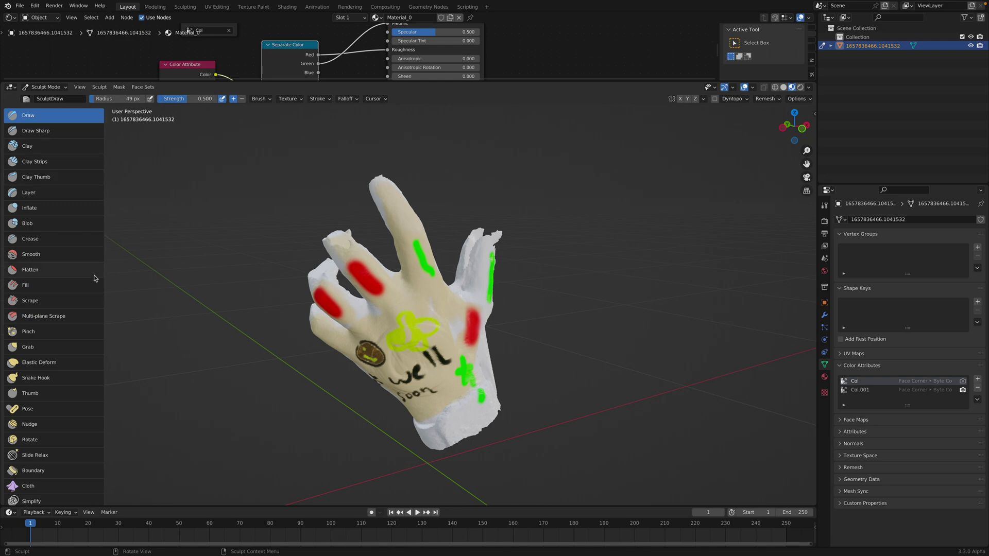
pyautogui.scroll(-8, 98, 335)
pyautogui.scroll(-6, 98, 335)
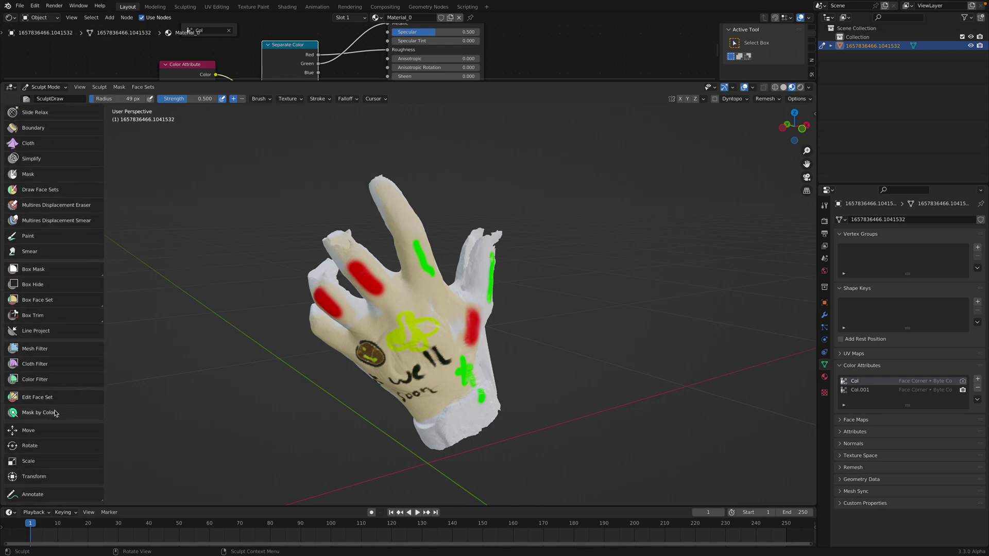
pyautogui.click(51, 239)
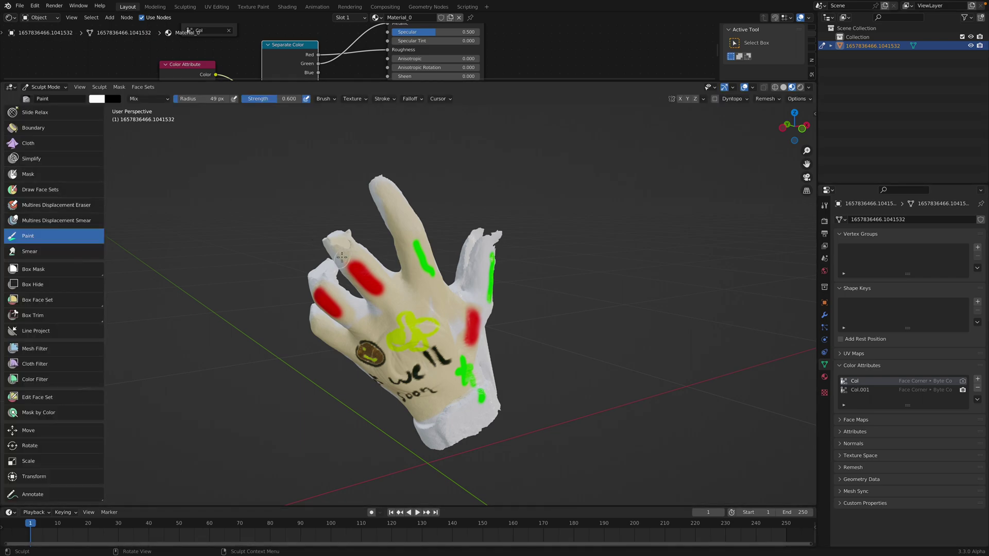
# - Set a lavender colour and paint strokes across the hand and index finger
pyautogui.moveTo(427, 307); pyautogui.dragTo(422, 309, button='middle')
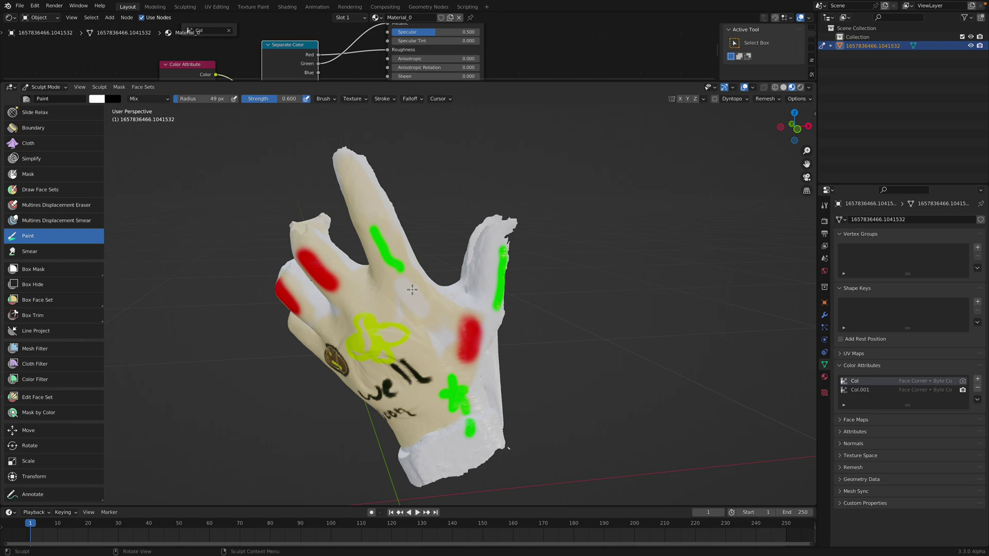
pyautogui.rightClick(388, 290)
pyautogui.moveTo(456, 316); pyautogui.dragTo(410, 278)
pyautogui.moveTo(409, 278); pyautogui.dragTo(422, 241, button='middle')
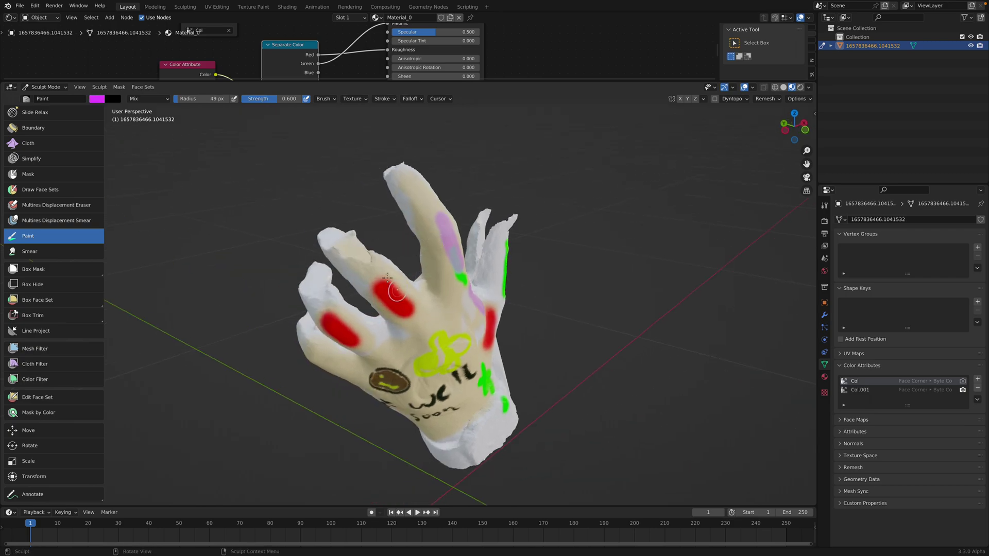
pyautogui.moveTo(396, 285)
pyautogui.mouseDown(button='middle')
pyautogui.moveTo(391, 268)
pyautogui.moveTo(407, 280)
pyautogui.mouseUp(button='middle')
pyautogui.moveTo(420, 286); pyautogui.dragTo(363, 246)
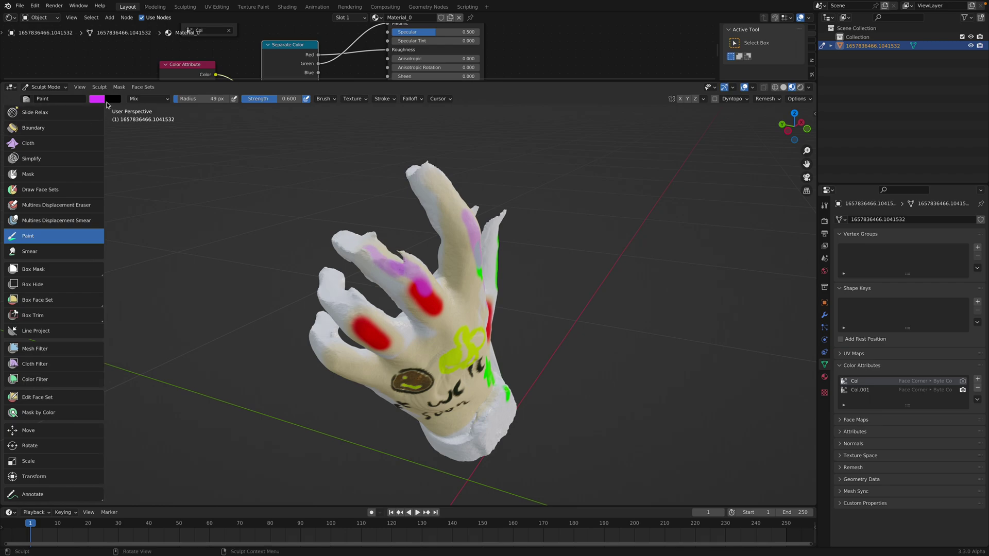
# - Cover the grey patch on the middle finger with purple, then smear the paint there
pyautogui.moveTo(356, 302); pyautogui.dragTo(502, 264, button='middle')
pyautogui.scroll(2, 502, 258)
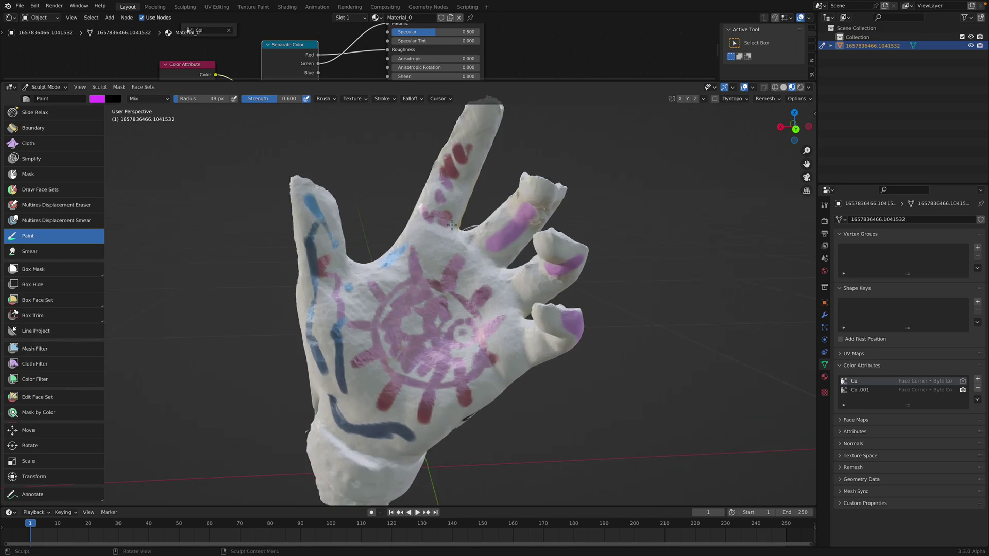
pyautogui.moveTo(455, 194); pyautogui.dragTo(418, 172, button='middle')
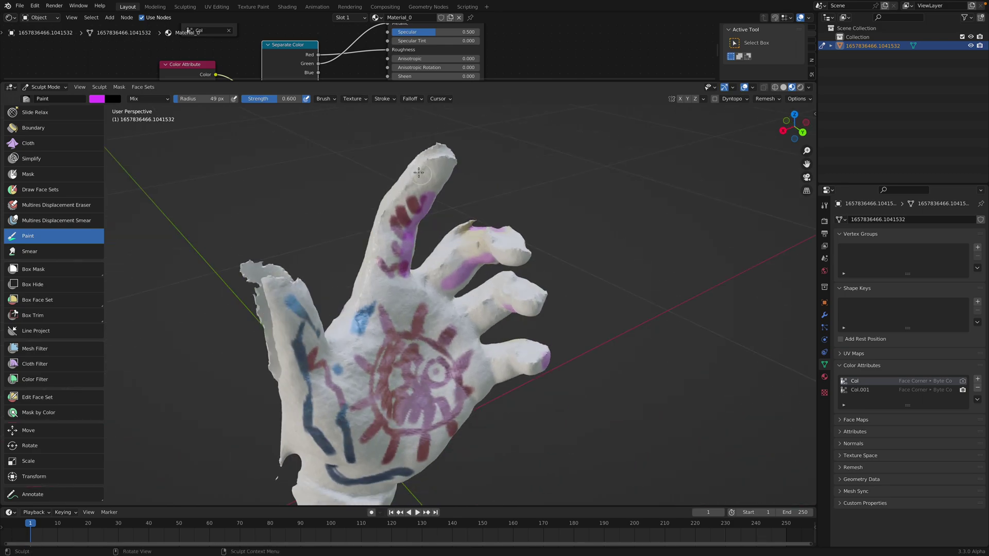
pyautogui.moveTo(385, 202)
pyautogui.mouseDown(button='middle')
pyautogui.moveTo(396, 237)
pyautogui.moveTo(355, 242)
pyautogui.moveTo(356, 288)
pyautogui.moveTo(401, 297)
pyautogui.moveTo(452, 355)
pyautogui.moveTo(383, 286)
pyautogui.moveTo(412, 288)
pyautogui.moveTo(391, 283)
pyautogui.moveTo(397, 260)
pyautogui.mouseUp(button='middle')
pyautogui.moveTo(397, 260)
pyautogui.mouseDown()
pyautogui.moveTo(391, 222)
pyautogui.moveTo(383, 252)
pyautogui.mouseUp()
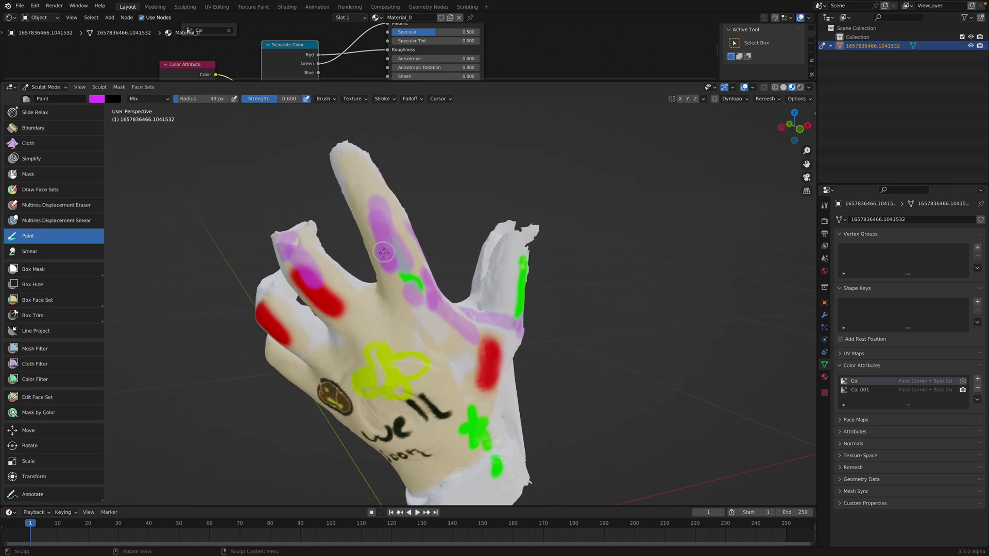
pyautogui.click(30, 251)
pyautogui.moveTo(384, 288); pyautogui.dragTo(401, 221)
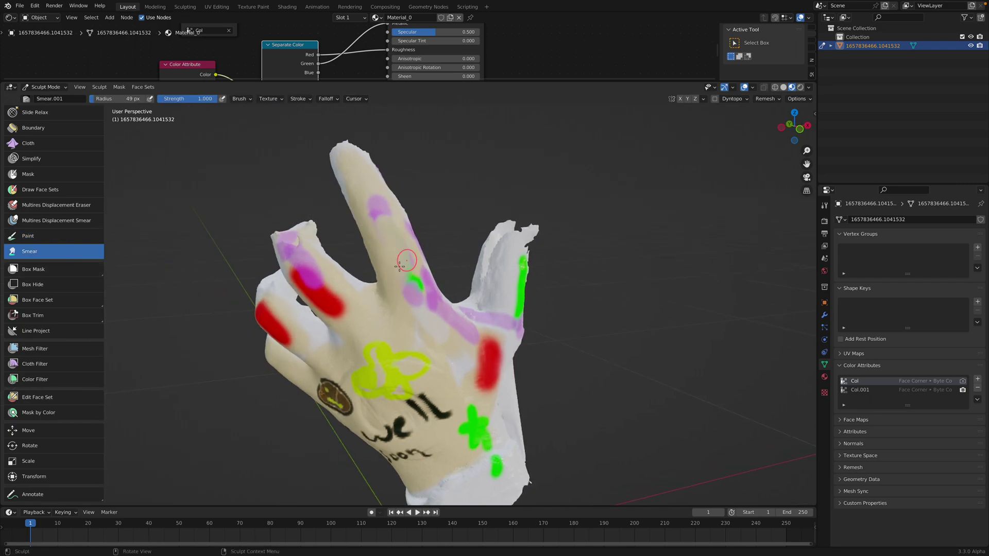
# - Smear the middle finger's green stripe into faint dots
pyautogui.moveTo(401, 222); pyautogui.dragTo(384, 304, button='middle')
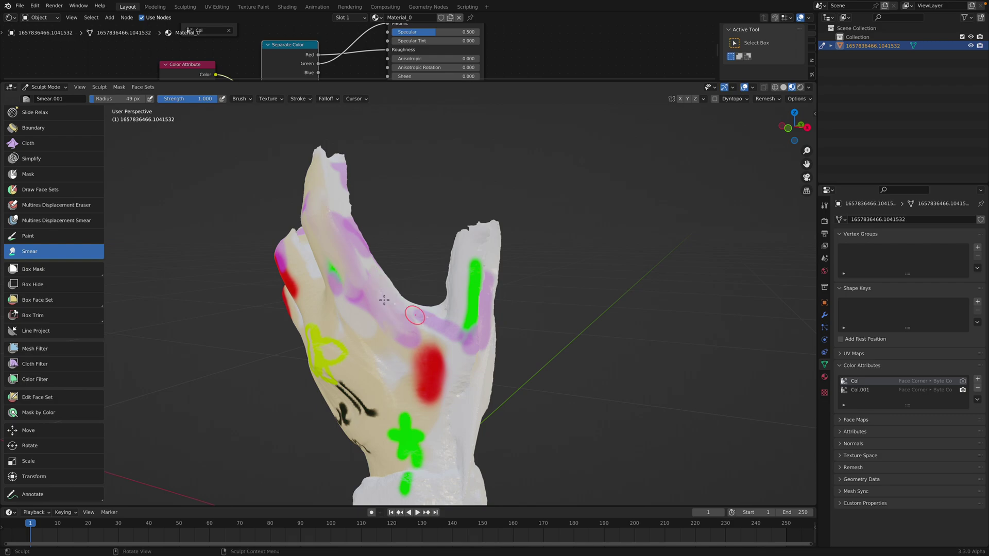
pyautogui.moveTo(461, 350); pyautogui.dragTo(477, 280)
pyautogui.moveTo(466, 314)
pyautogui.mouseDown(button='middle')
pyautogui.moveTo(442, 341)
pyautogui.moveTo(450, 338)
pyautogui.mouseUp(button='middle')
pyautogui.moveTo(402, 309); pyautogui.dragTo(432, 288, button='middle')
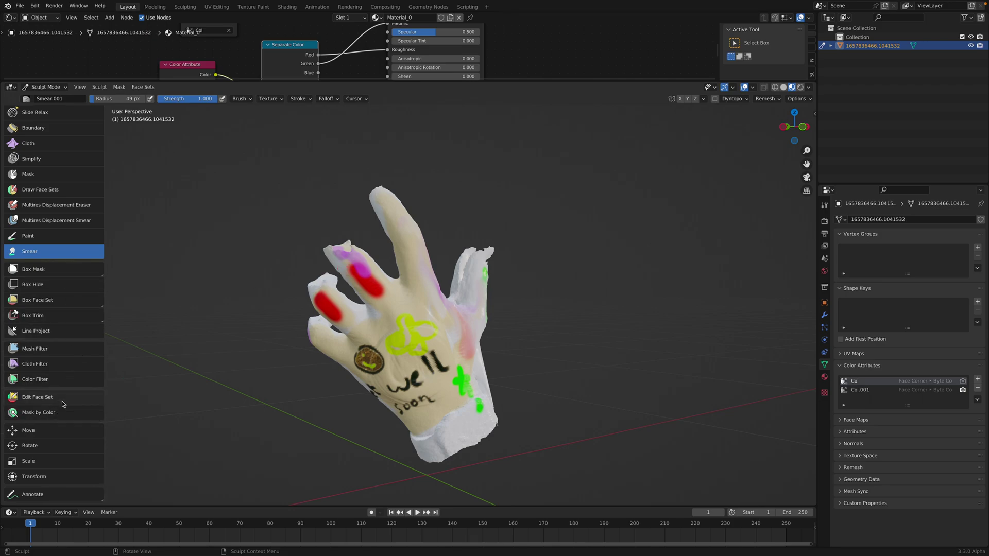
# - Try an Inflate mesh filter on the whole hand, then undo it
pyautogui.scroll(3, 66, 405)
pyautogui.scroll(3, 71, 260)
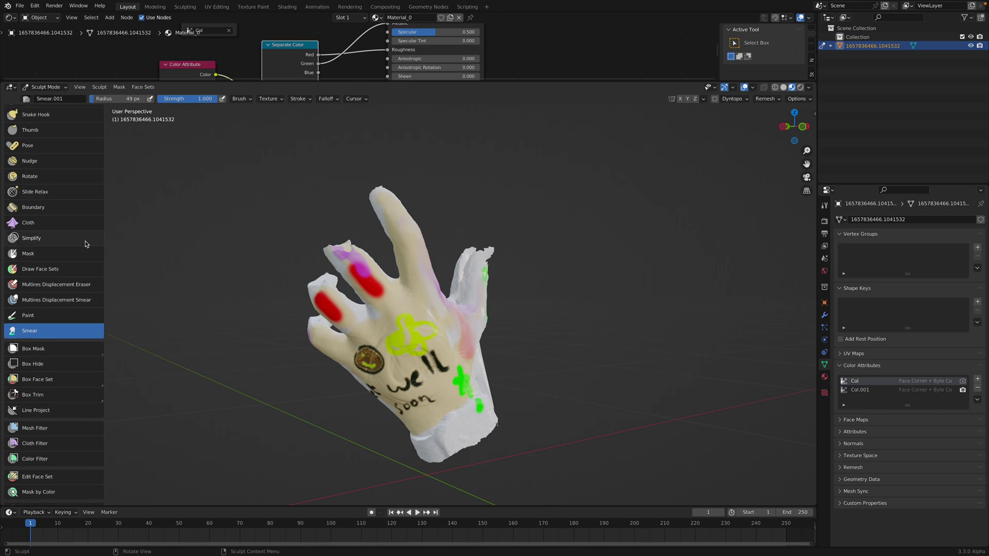
pyautogui.click(76, 250)
pyautogui.scroll(-5, 75, 309)
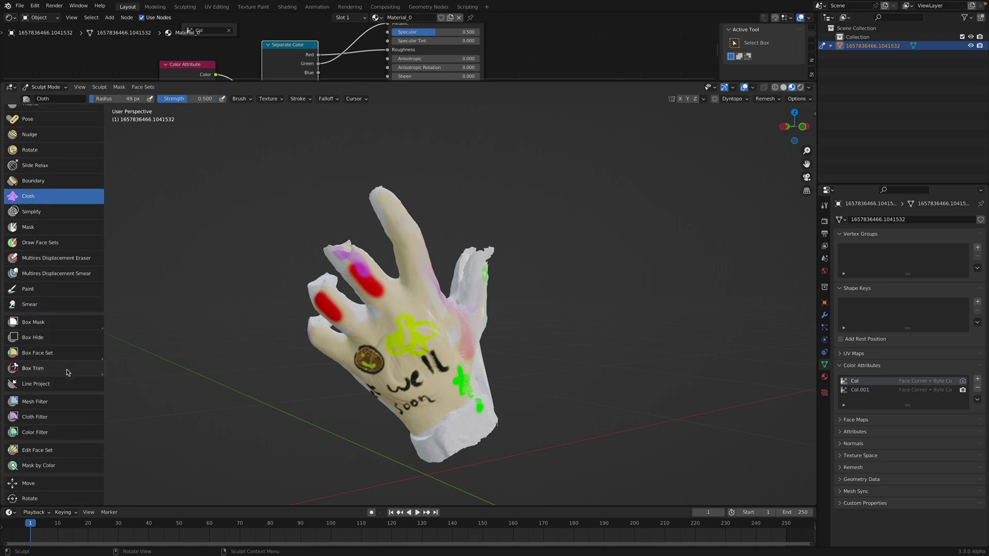
pyautogui.click(74, 380)
pyautogui.click(57, 366)
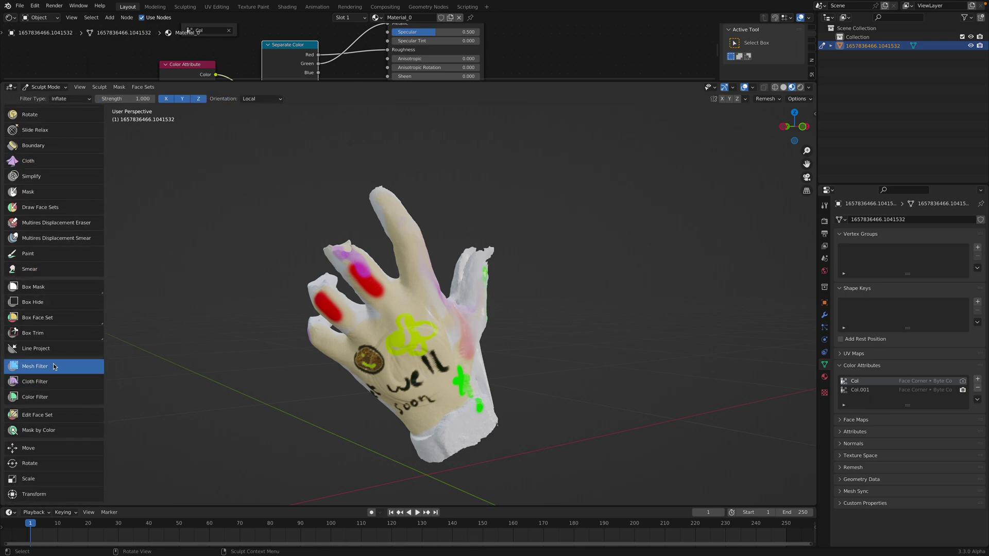
pyautogui.click(59, 381)
pyautogui.click(59, 366)
pyautogui.moveTo(412, 304); pyautogui.dragTo(438, 303)
pyautogui.hotkey('ctrl', 'z')
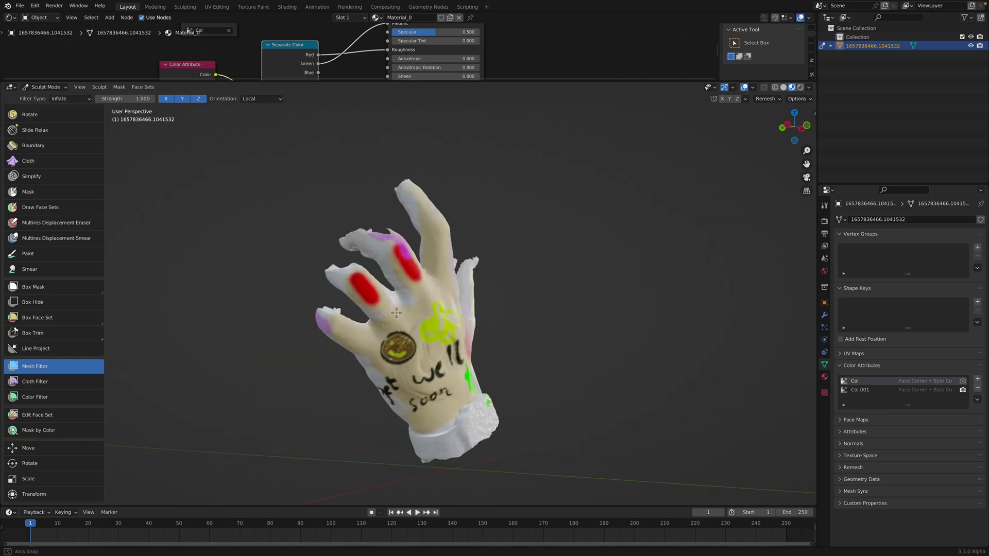
# - Return to Object Mode and save nomadhand_001.blend
pyautogui.click(45, 87)
pyautogui.click(46, 96)
pyautogui.moveTo(486, 292); pyautogui.dragTo(484, 245, button='middle')
pyautogui.hotkey('ctrl', 's')
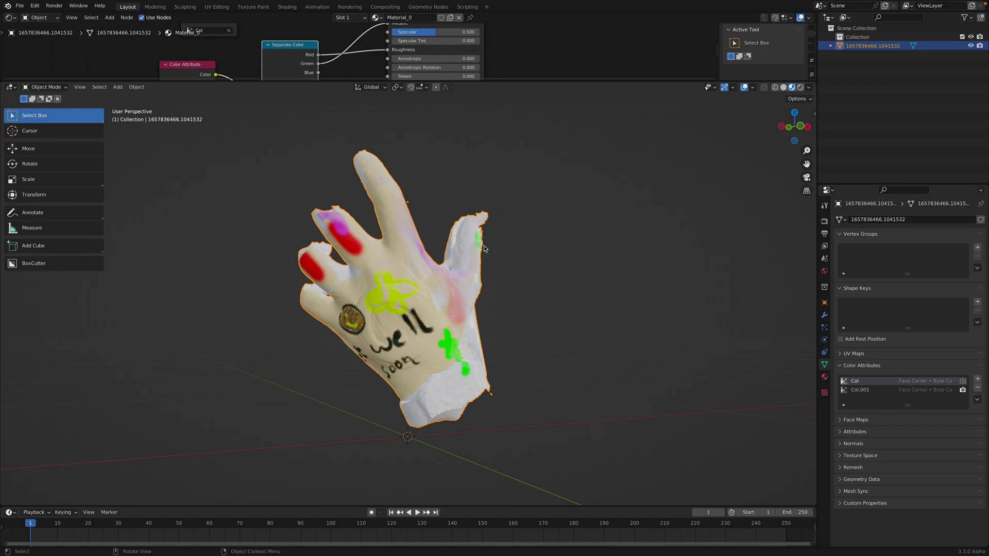
# - Compare Solid and Material Preview shading, ending in plain grey Solid view
pyautogui.moveTo(484, 249); pyautogui.dragTo(598, 211, button='middle')
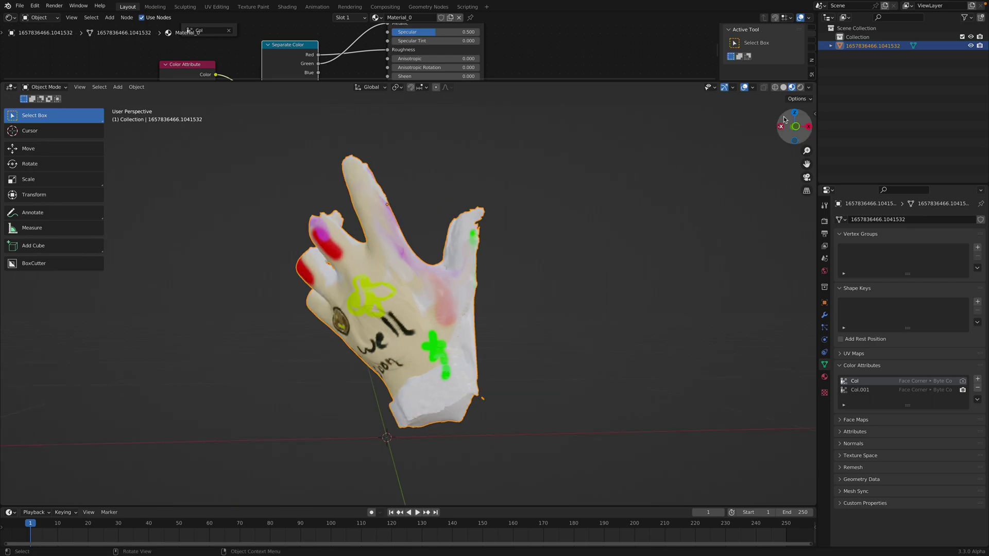
pyautogui.click(784, 87)
pyautogui.click(791, 87)
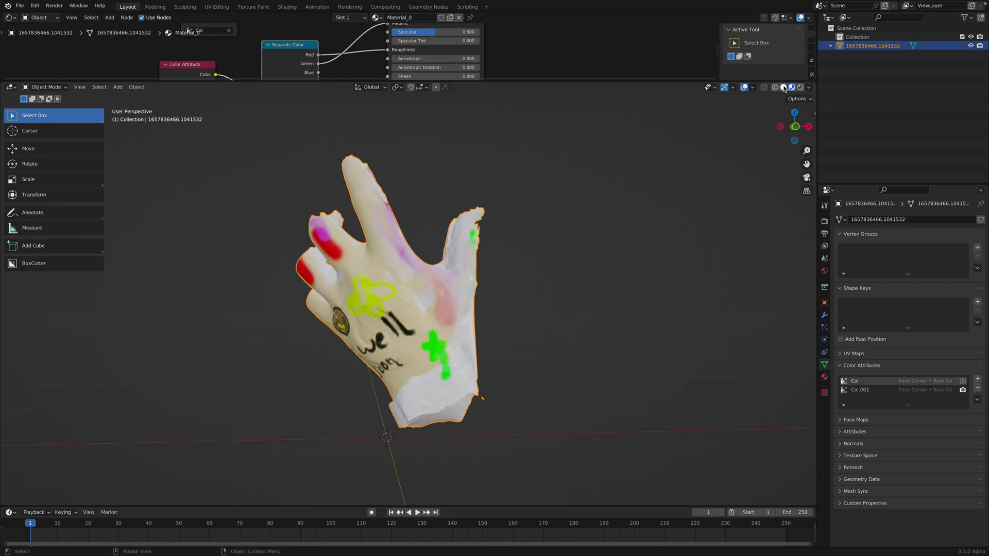
pyautogui.click(784, 88)
# - Turn on cavity shading in the solid viewport to bring out the hand's surface detail
pyautogui.click(809, 88)
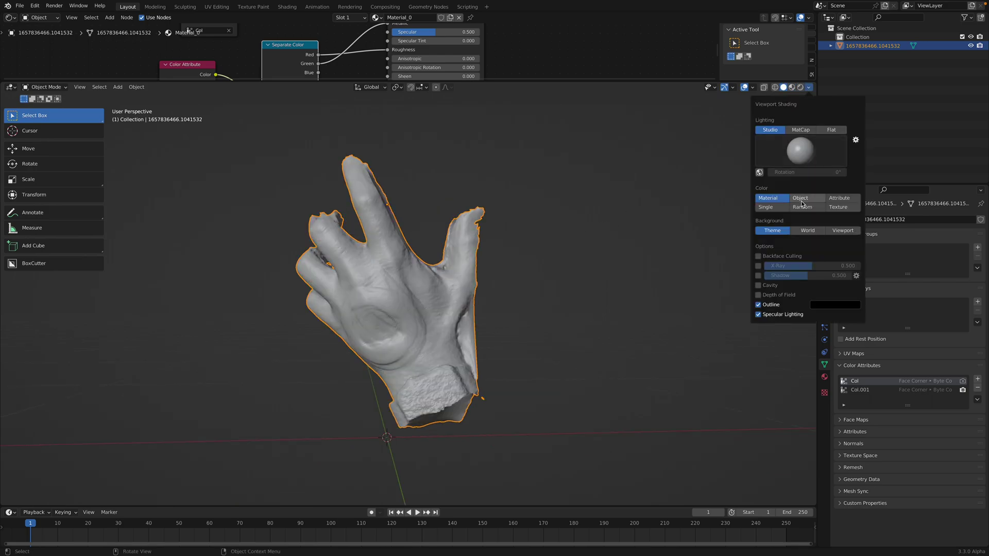
pyautogui.click(758, 283)
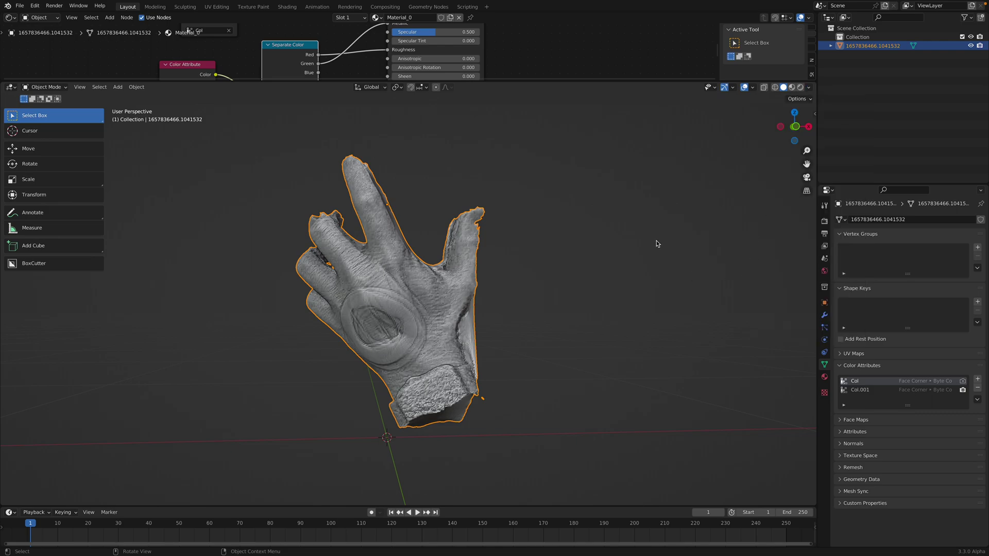
pyautogui.moveTo(657, 243); pyautogui.dragTo(633, 242, button='middle')
# - Set the solid view colour to Attribute to show the hand's painted vertex colours
pyautogui.click(809, 88)
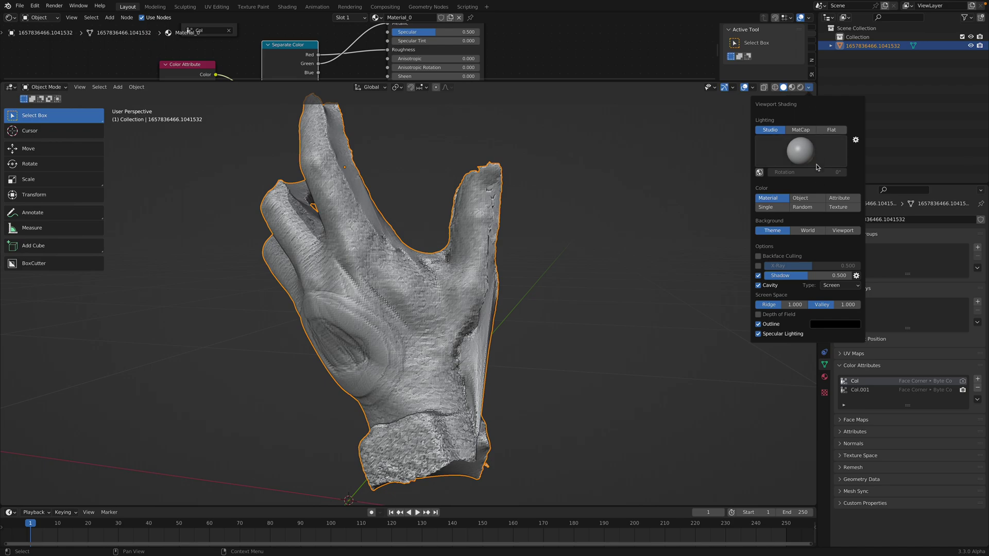
pyautogui.click(830, 207)
pyautogui.click(800, 197)
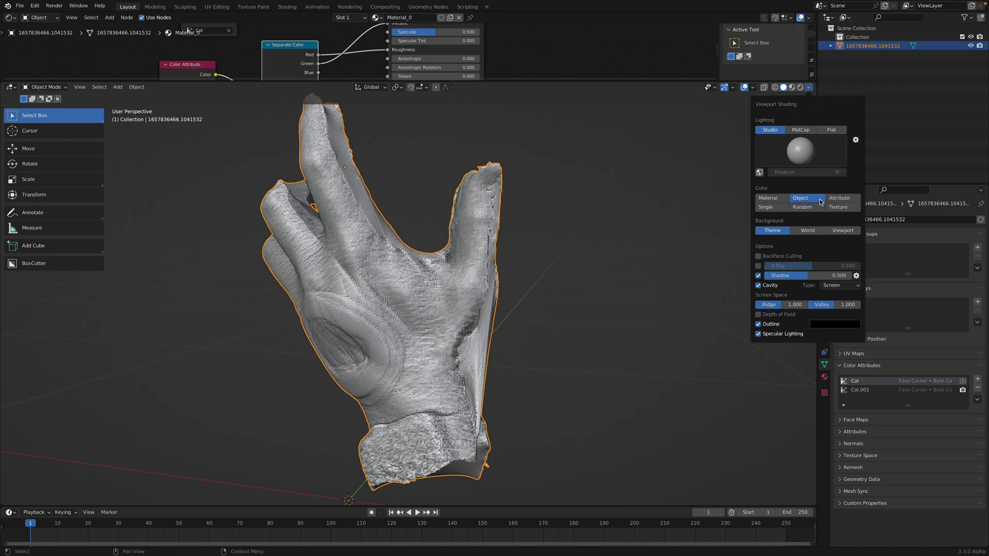
pyautogui.click(839, 198)
pyautogui.moveTo(644, 247); pyautogui.dragTo(608, 260, button='middle')
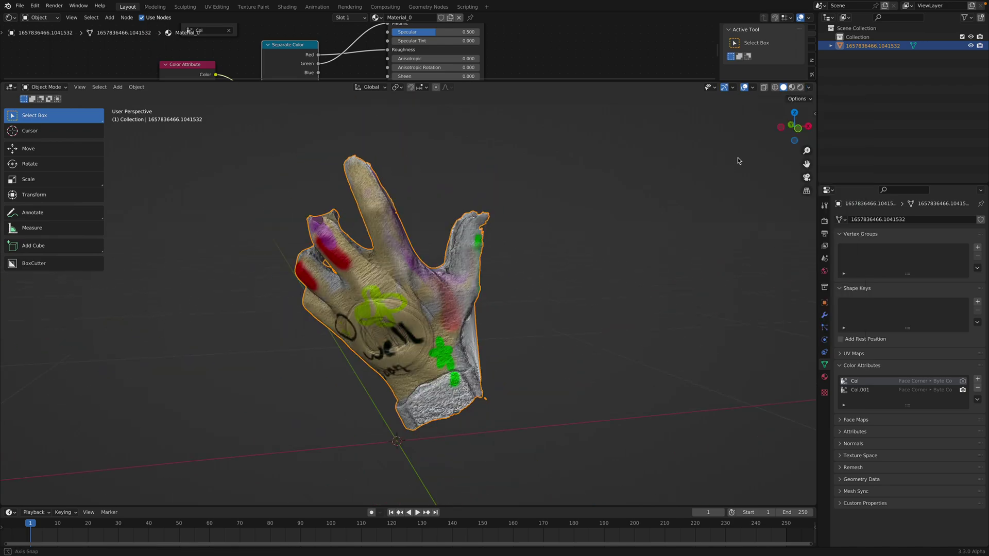
# - Turn off viewport shadows and orbit to face the painted palm
pyautogui.click(809, 87)
pyautogui.click(758, 276)
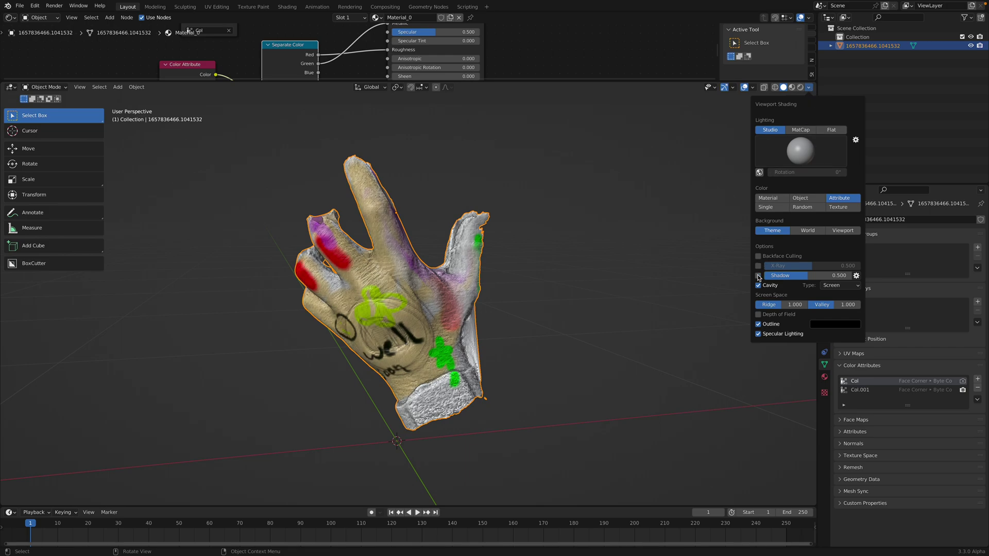
pyautogui.moveTo(635, 258); pyautogui.dragTo(609, 255, button='middle')
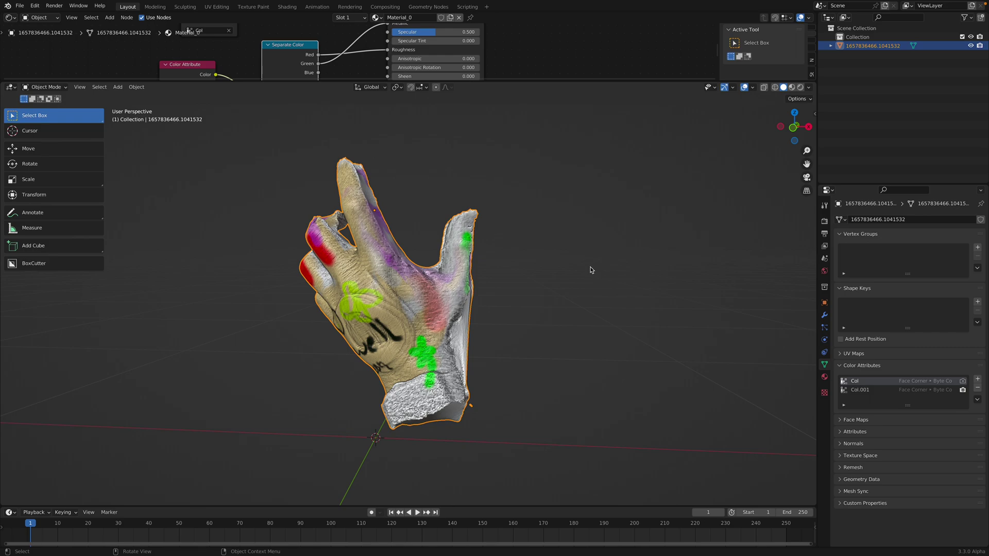
pyautogui.moveTo(591, 270)
pyautogui.mouseDown(button='middle')
pyautogui.moveTo(662, 271)
pyautogui.moveTo(556, 242)
pyautogui.moveTo(364, 243)
pyautogui.moveTo(412, 245)
pyautogui.mouseUp(button='middle')
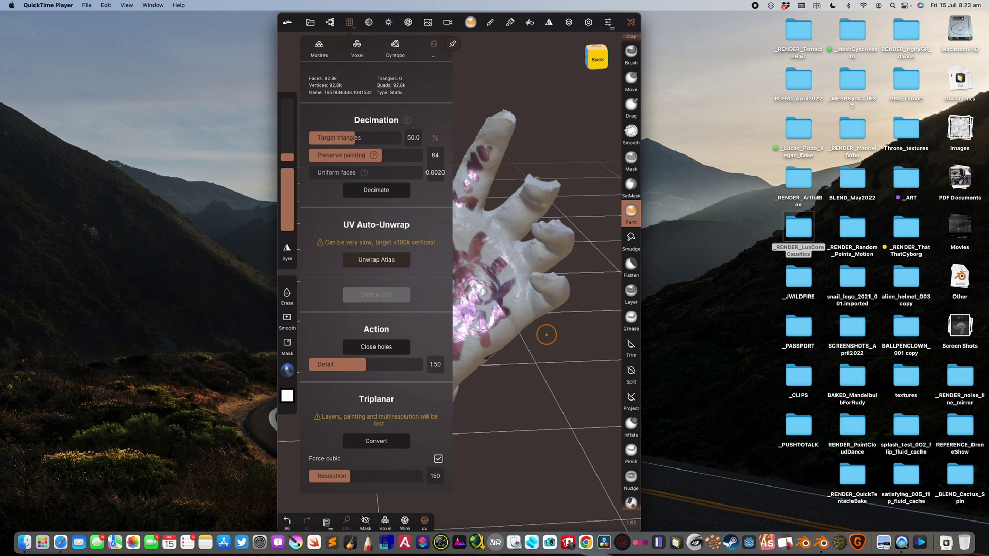
# - Show the 92.8k-face hand in Nomad Sculpt with the Decimation and UV Auto-Unwrap options
pyautogui.moveTo(569, 164)
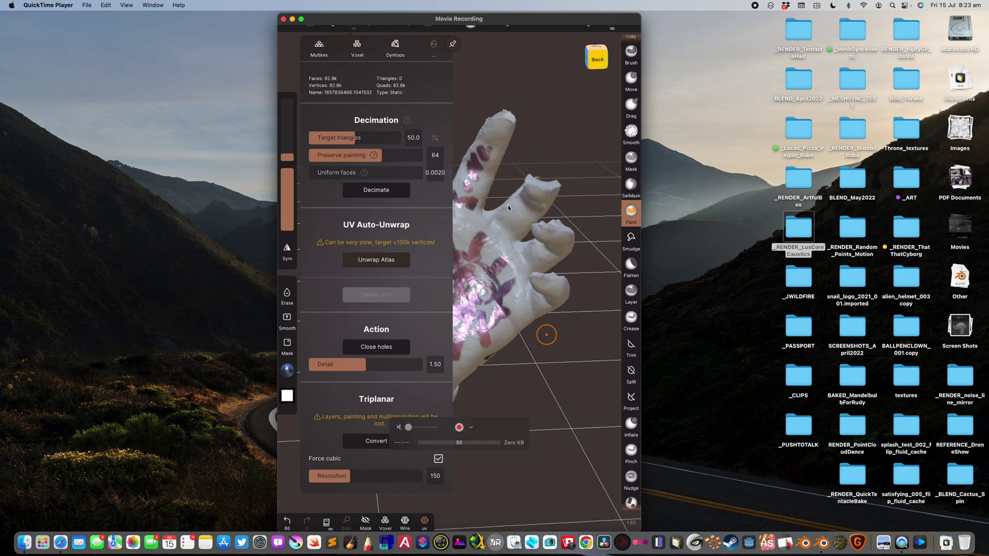